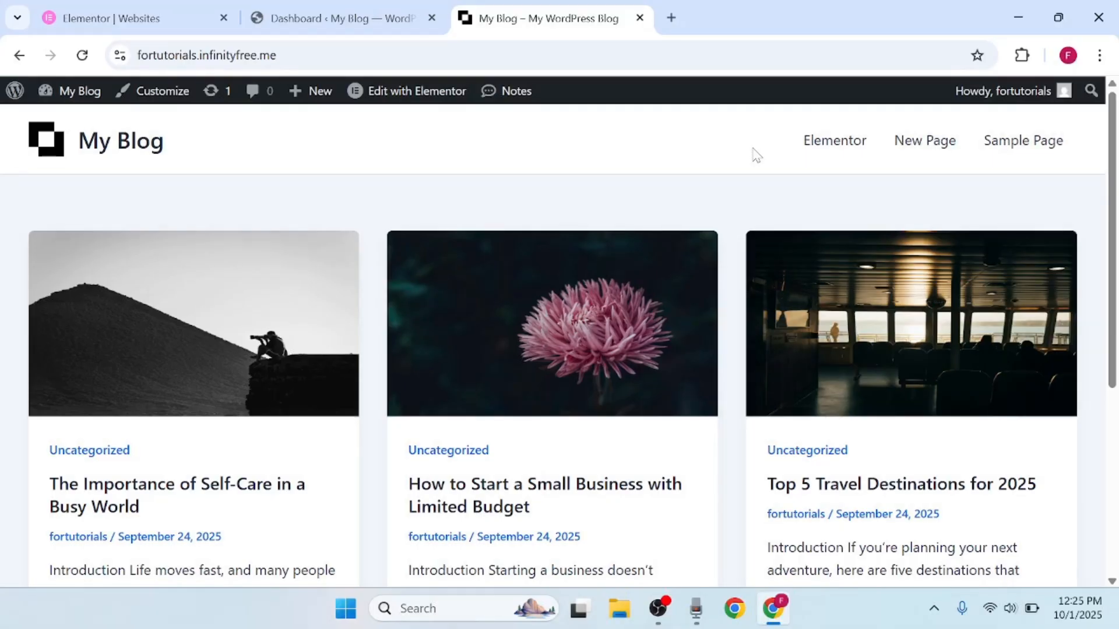
- Switch to the WordPress dashboard and search the plugins available to add for "header and footer"
left_click(395, 3)
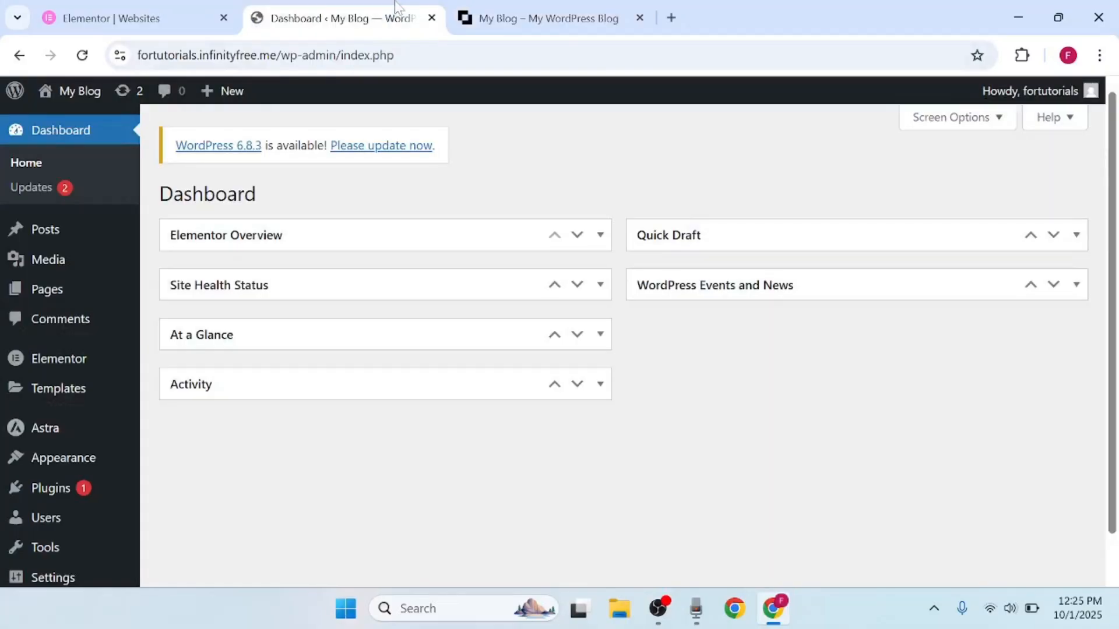
mouse_move(66, 492)
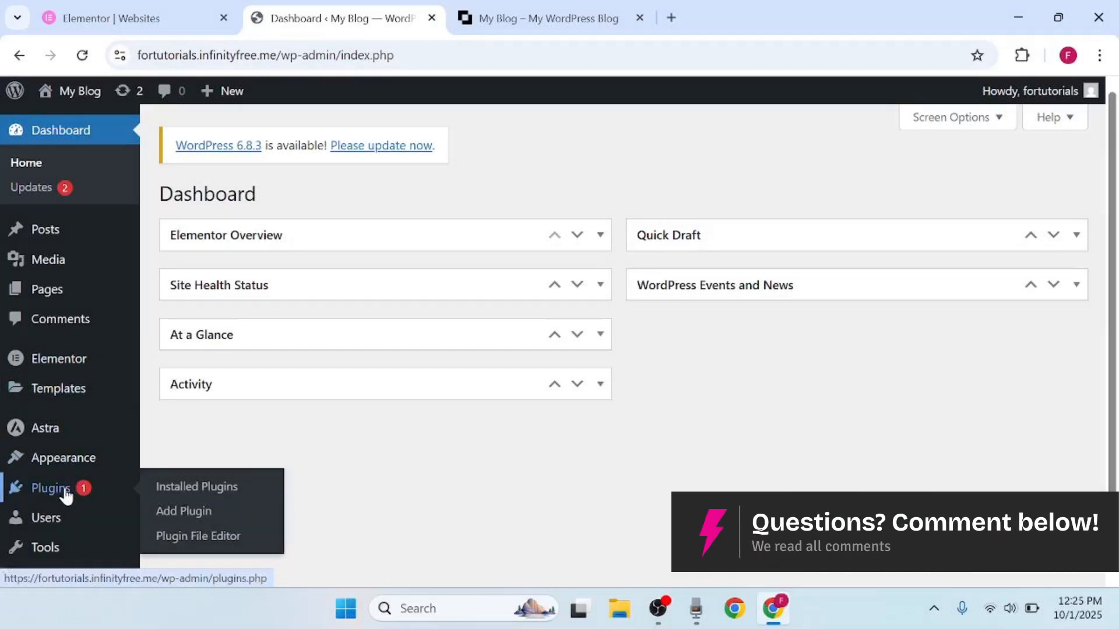
left_click(181, 514)
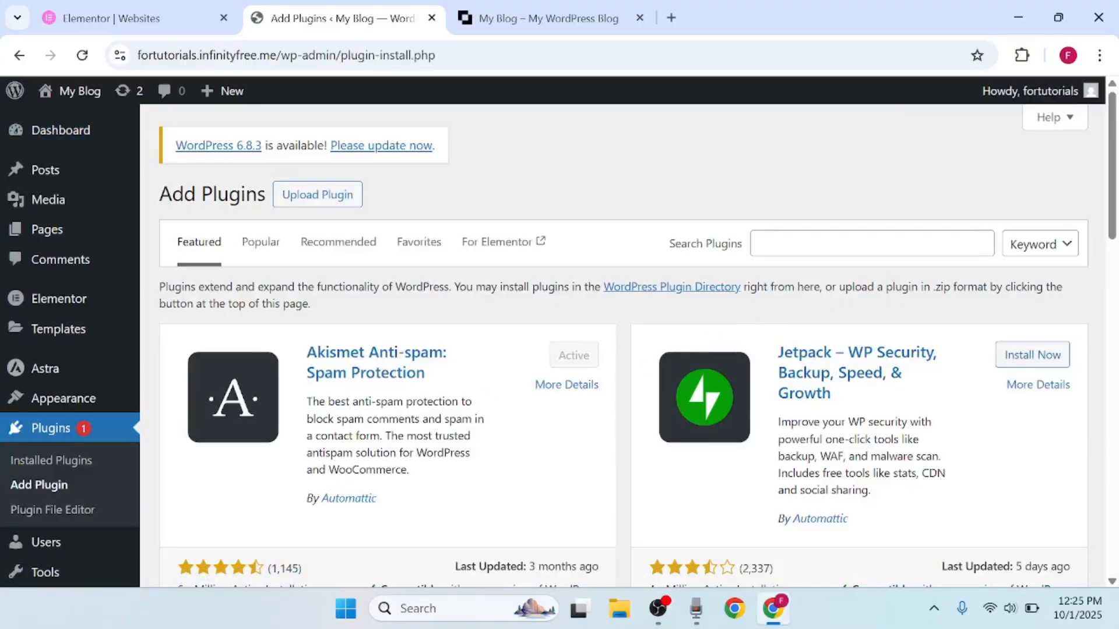
left_click(872, 244)
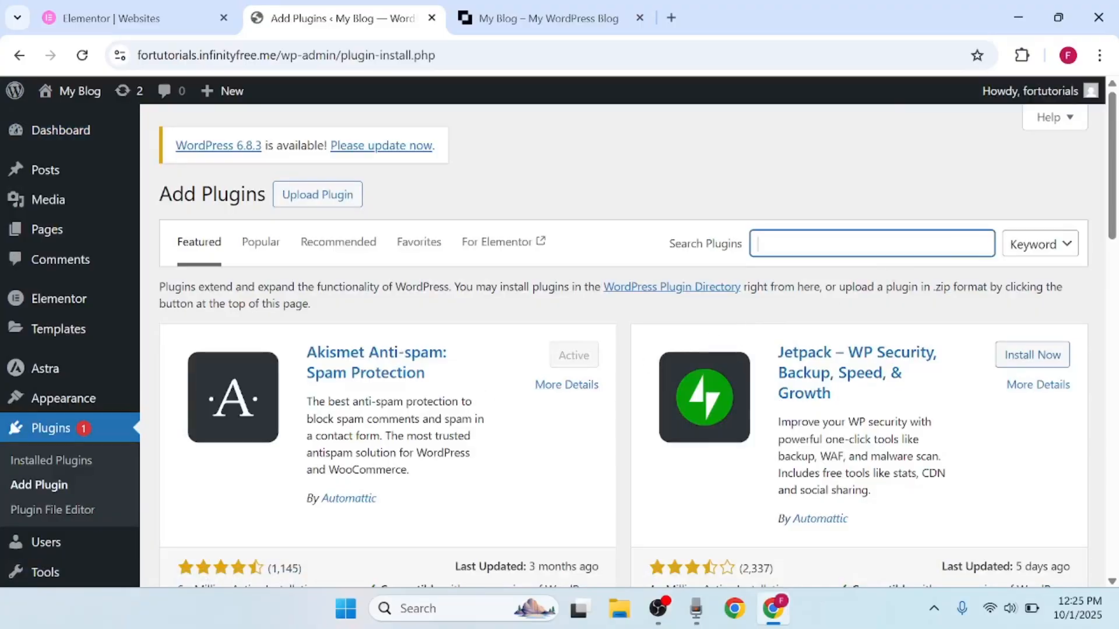
type("header and footer")
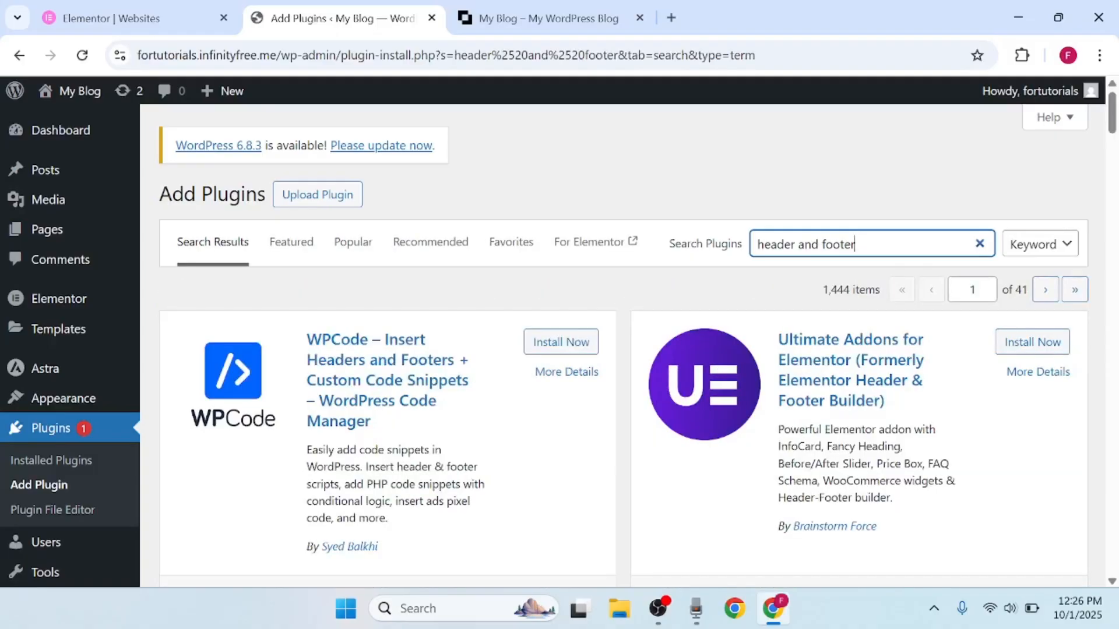
- Install and activate the Ultimate Addons for Elementor (Formerly Elementor Header & Footer Builder) plugin
scroll(919, 258, "down", 1)
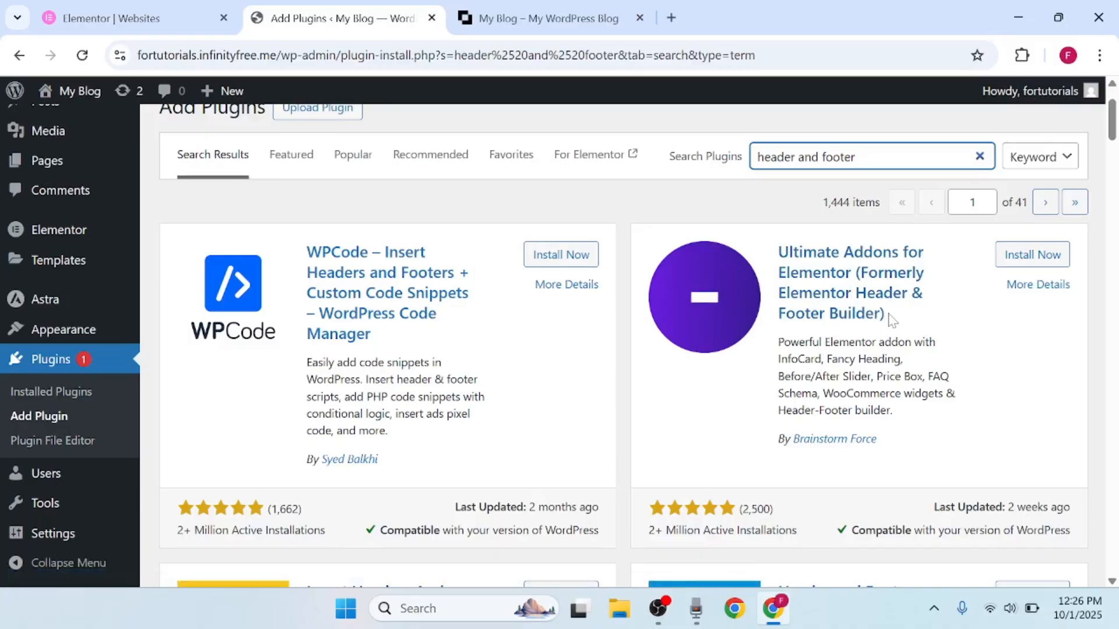
left_click(1038, 260)
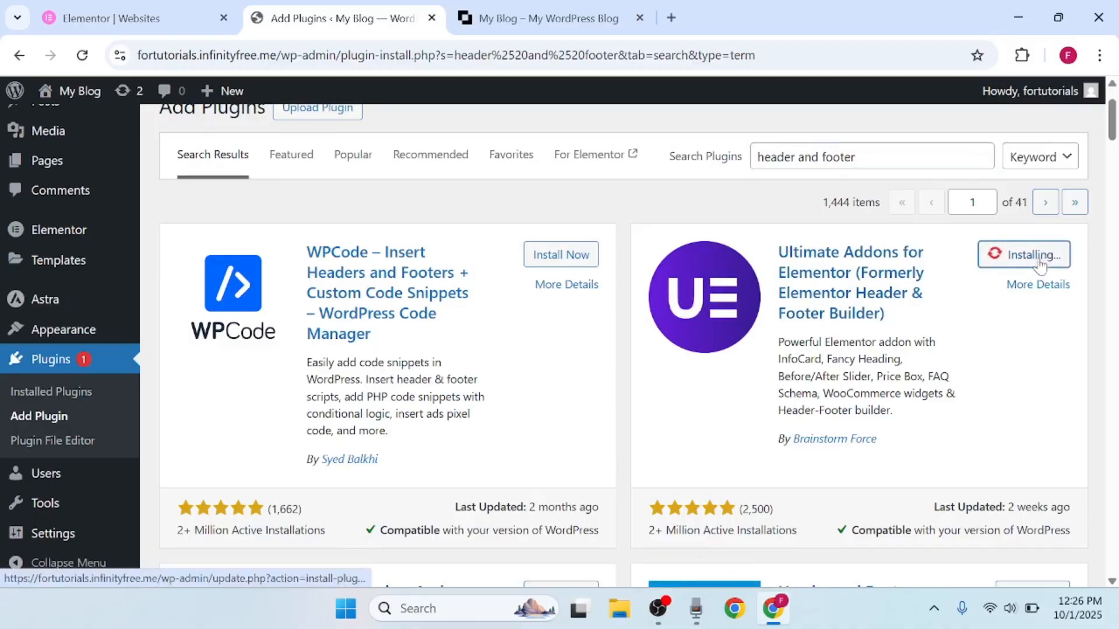
left_click(1038, 257)
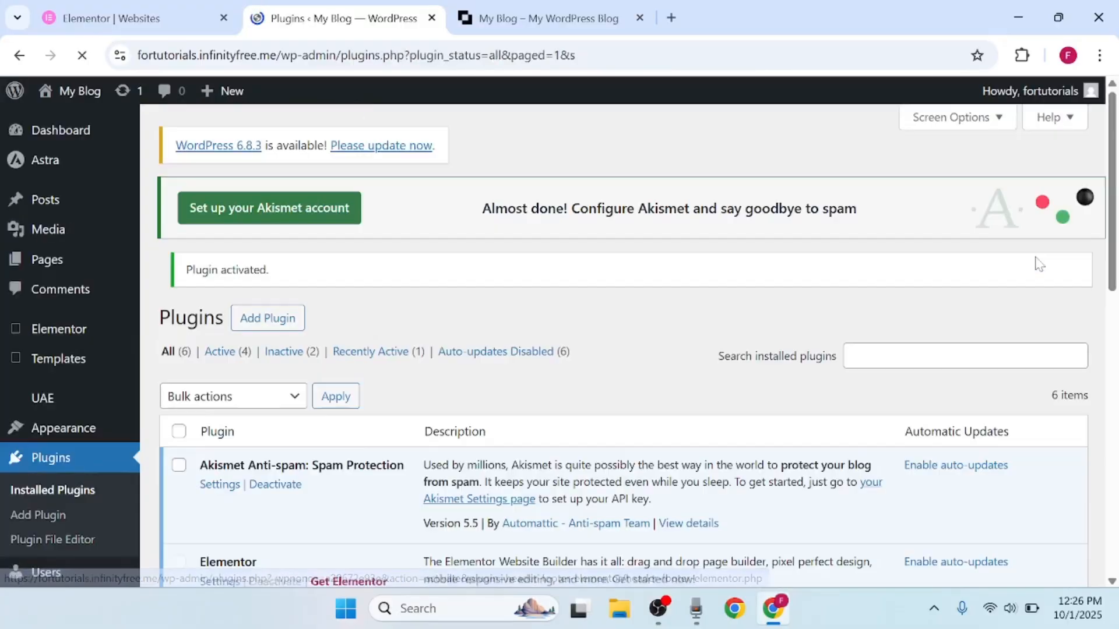
- Go to the Ultimate Addons for Elementor Lite settings and open its Header & Footer template list
scroll(1037, 260, "down", 10)
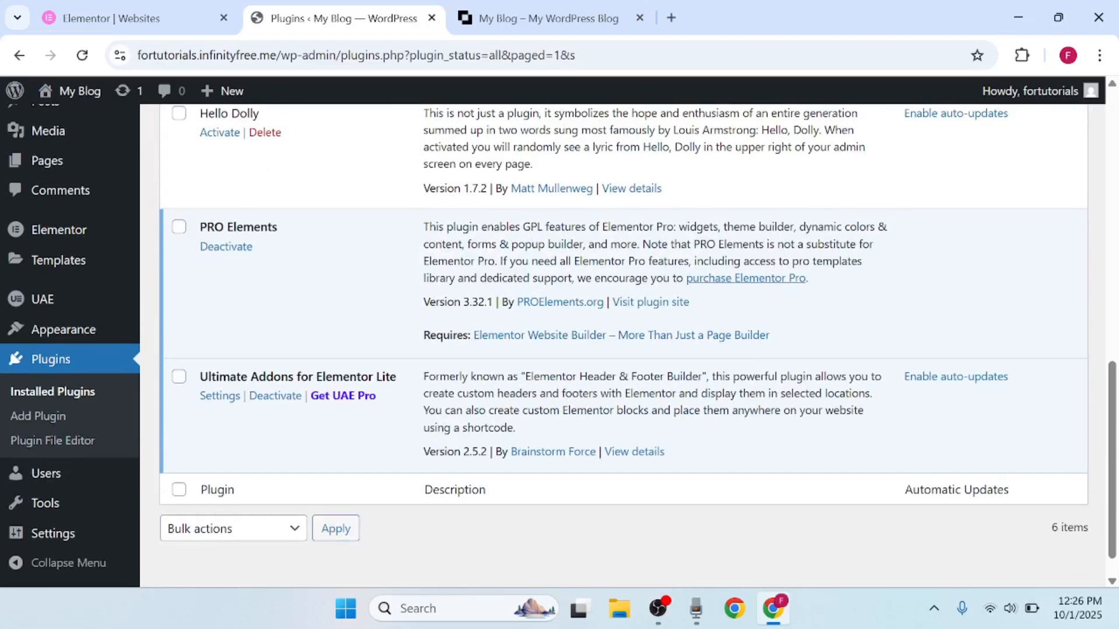
left_click(224, 398)
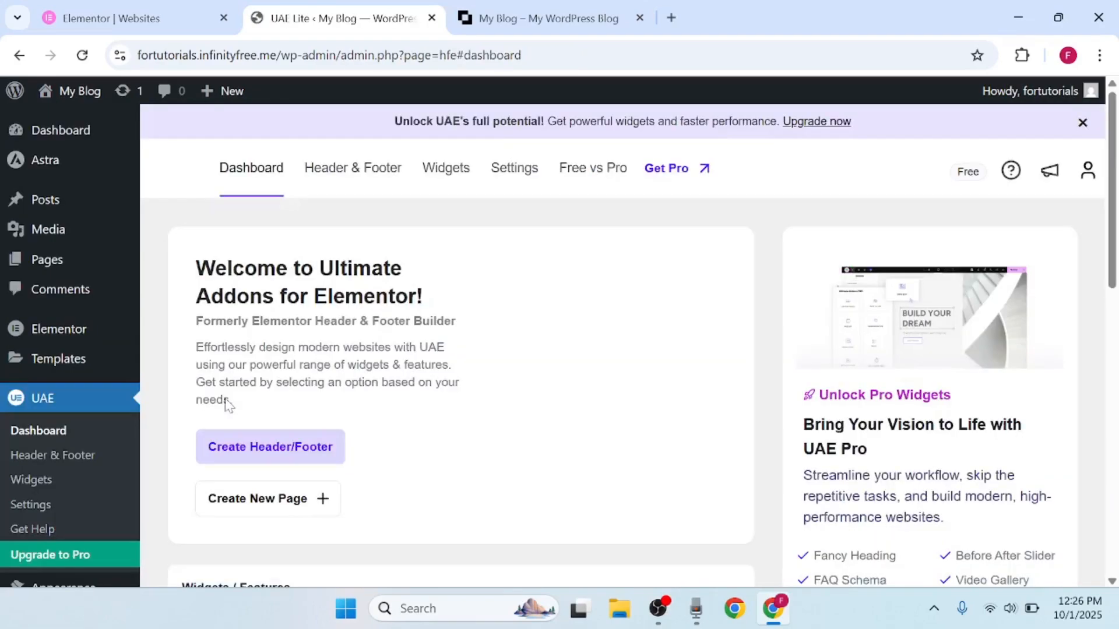
scroll(540, 301, "down", 2)
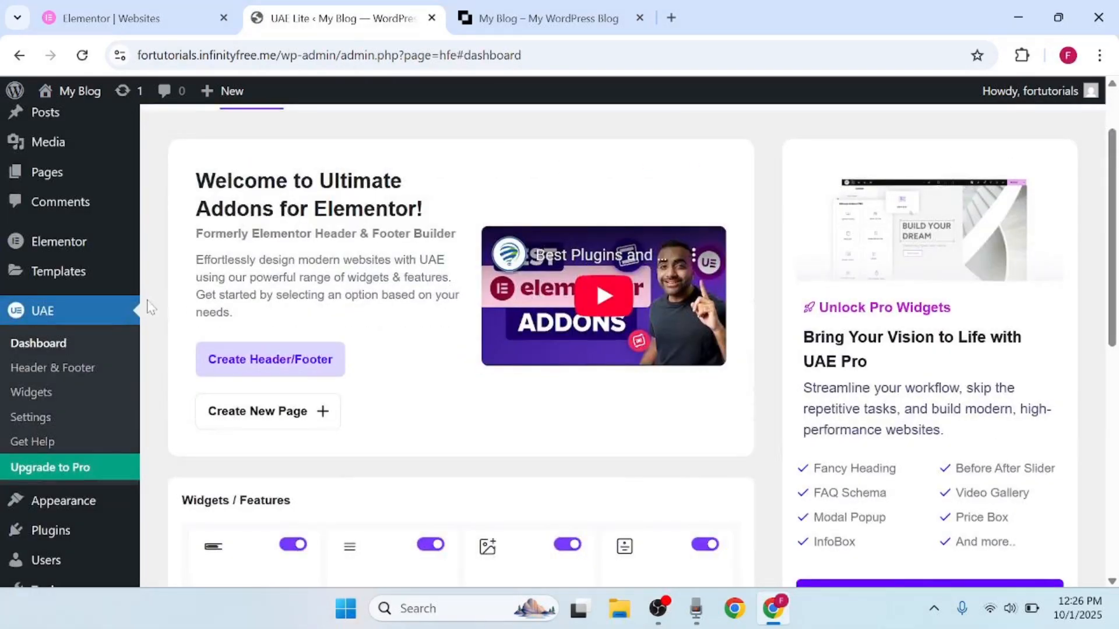
left_click(55, 370)
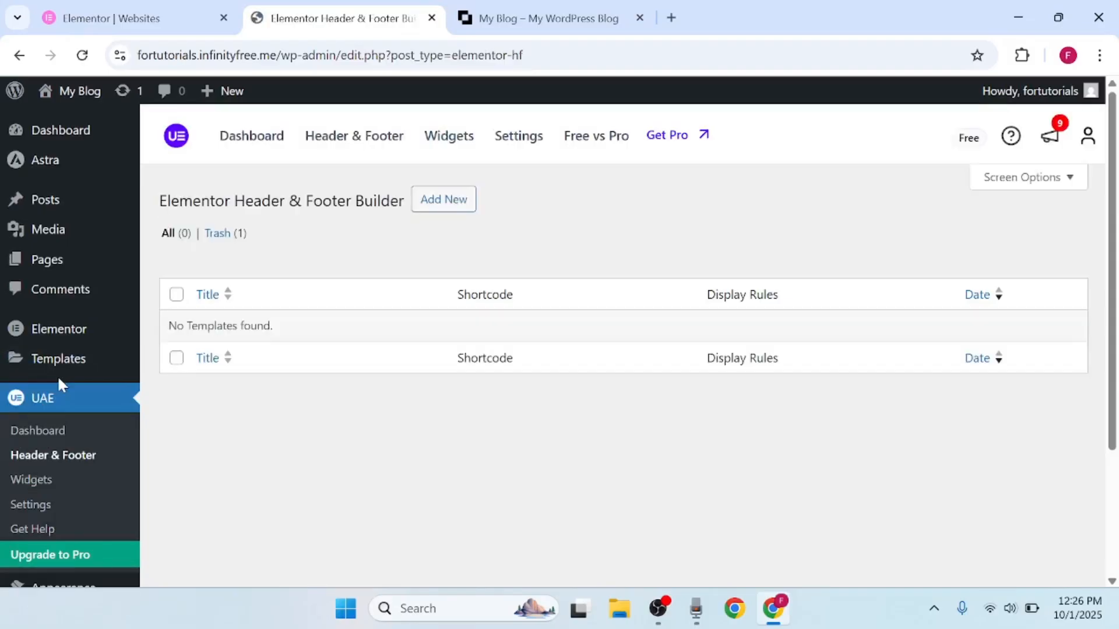
- Create a new template titled "Header 1" and set its template type to Header
left_click(432, 208)
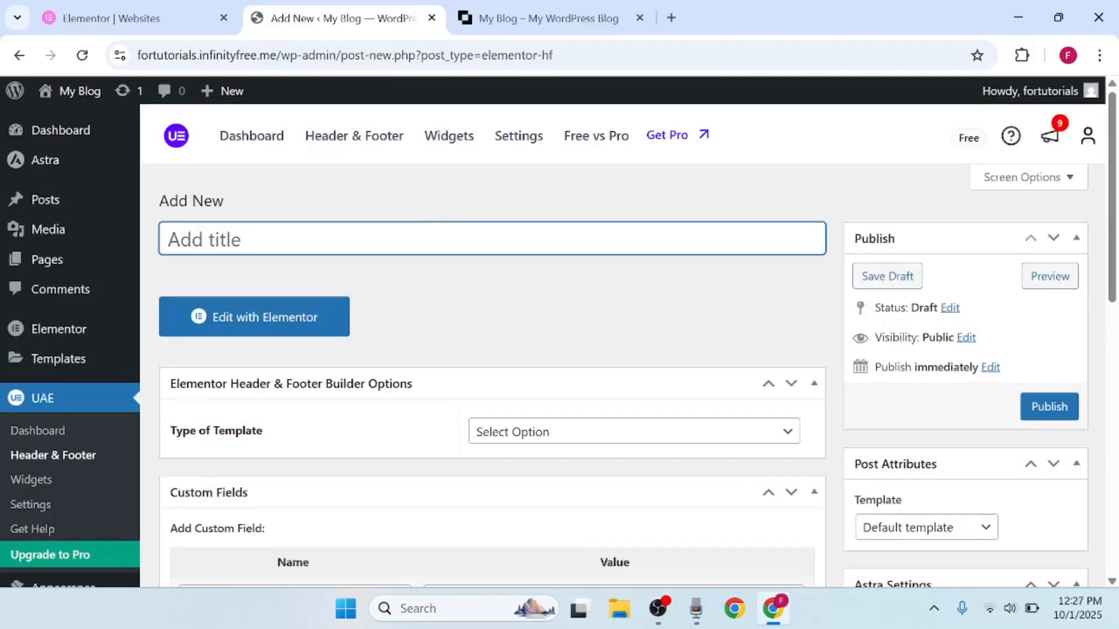
type("Header 1")
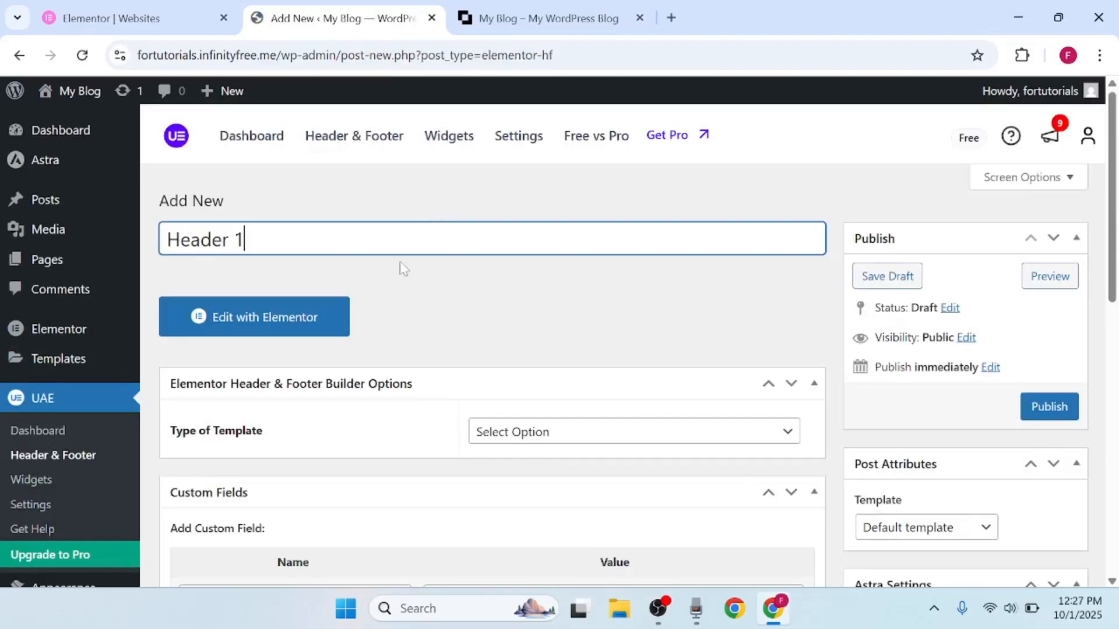
left_click(565, 439)
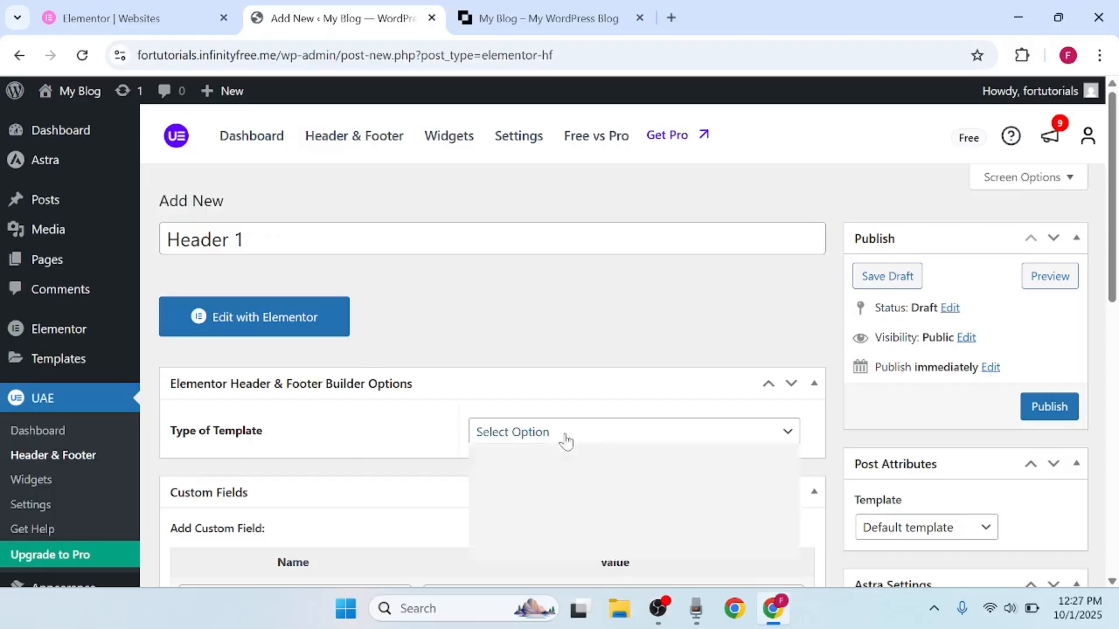
left_click(530, 479)
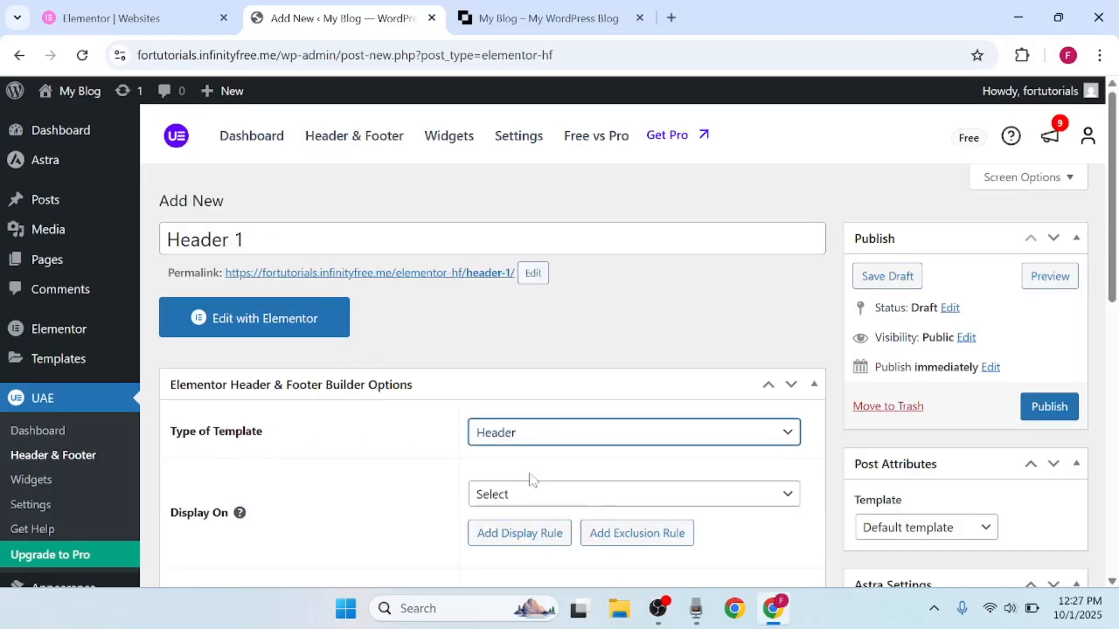
- Edit the template with Elementor and add a container with a narrow first column and a wide second column
scroll(532, 479, "down", 2)
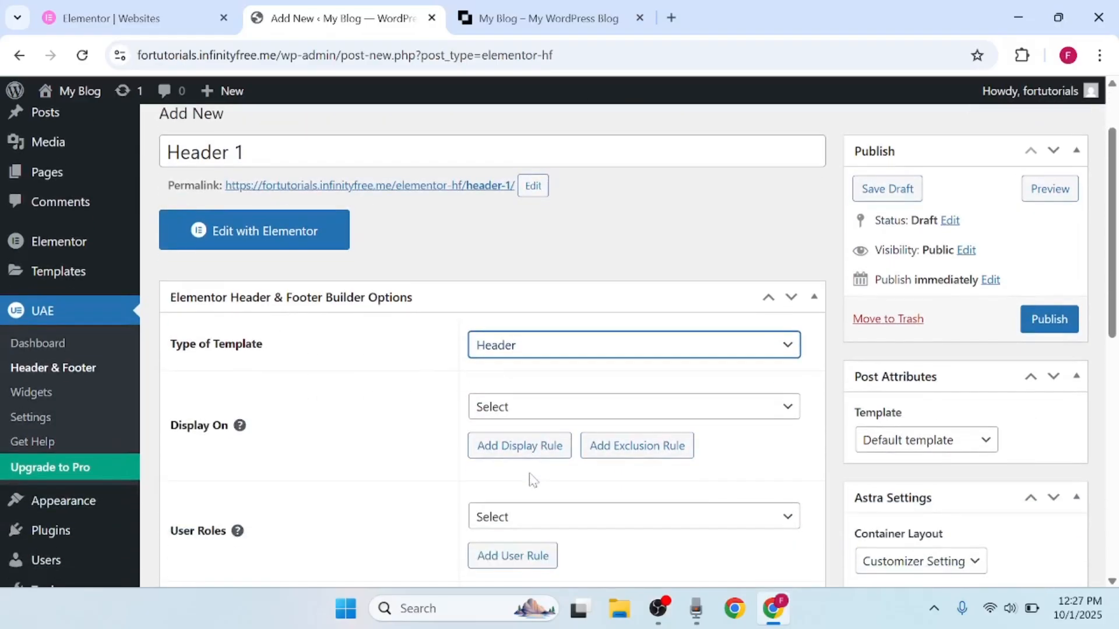
left_click(315, 245)
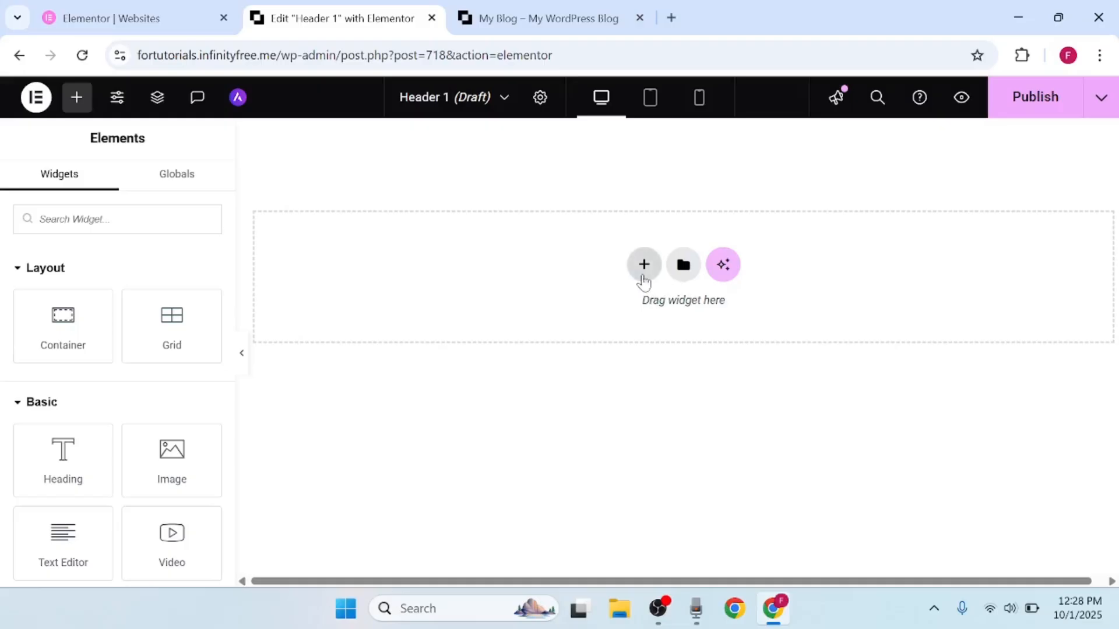
left_click(644, 274)
left_click(642, 325)
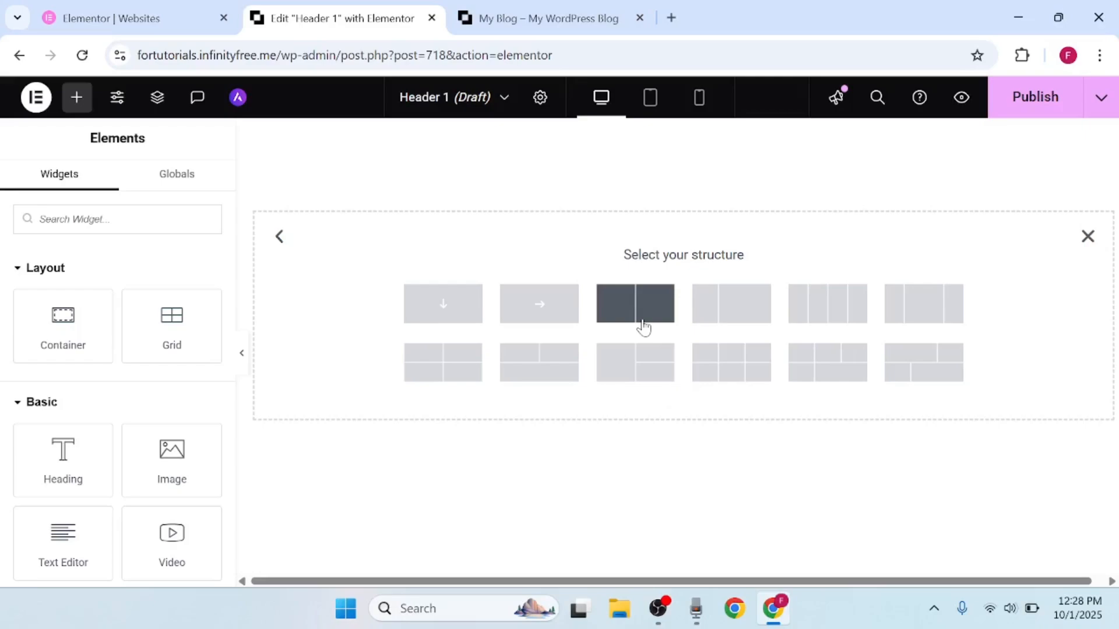
left_click(746, 320)
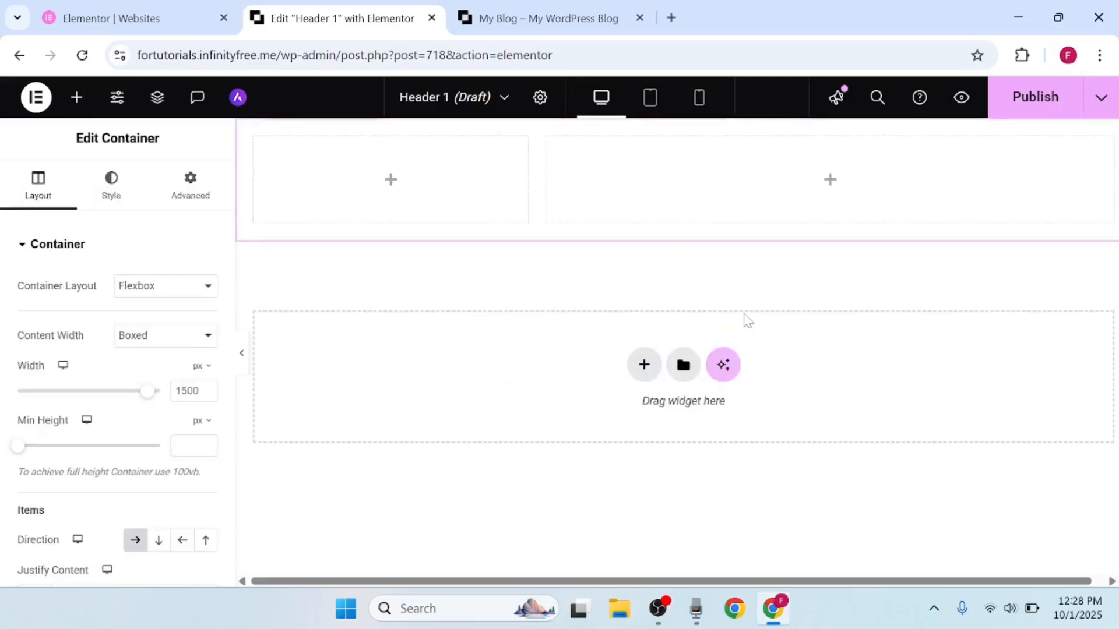
- Narrow the container's first column to about 11% width and open the widget list for it
left_click(513, 198)
left_click_drag(525, 175, 345, 173)
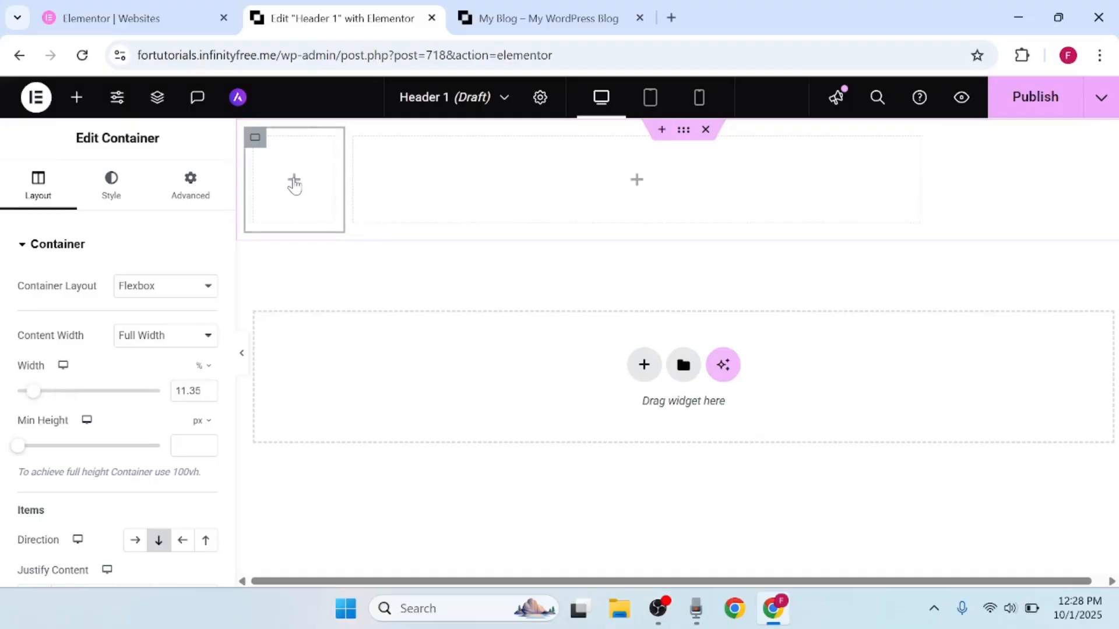
left_click(294, 181)
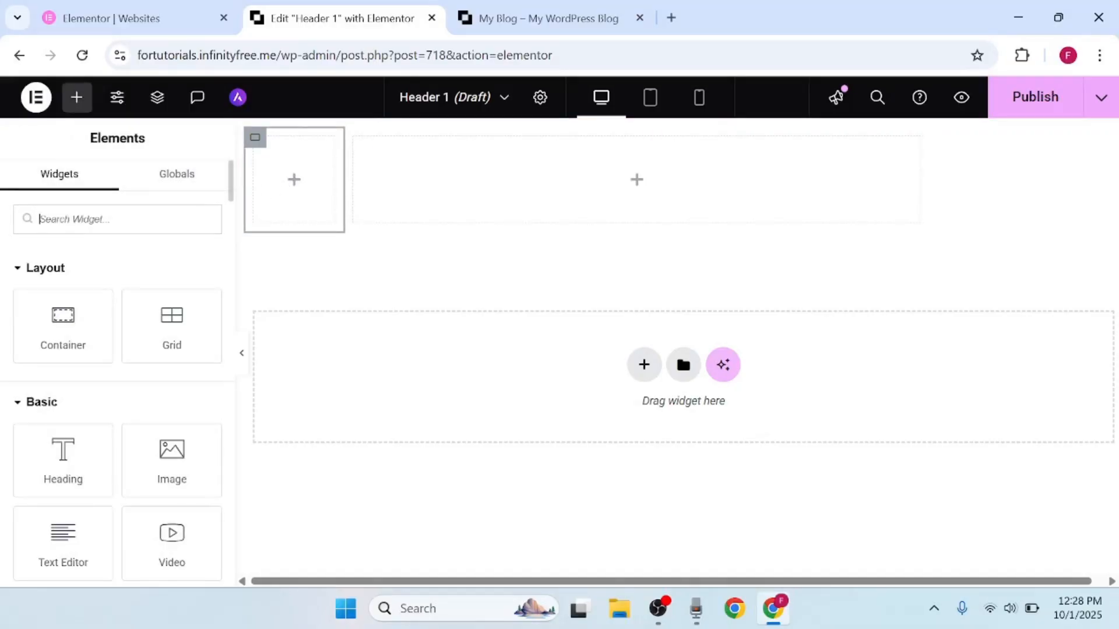
type("logo")
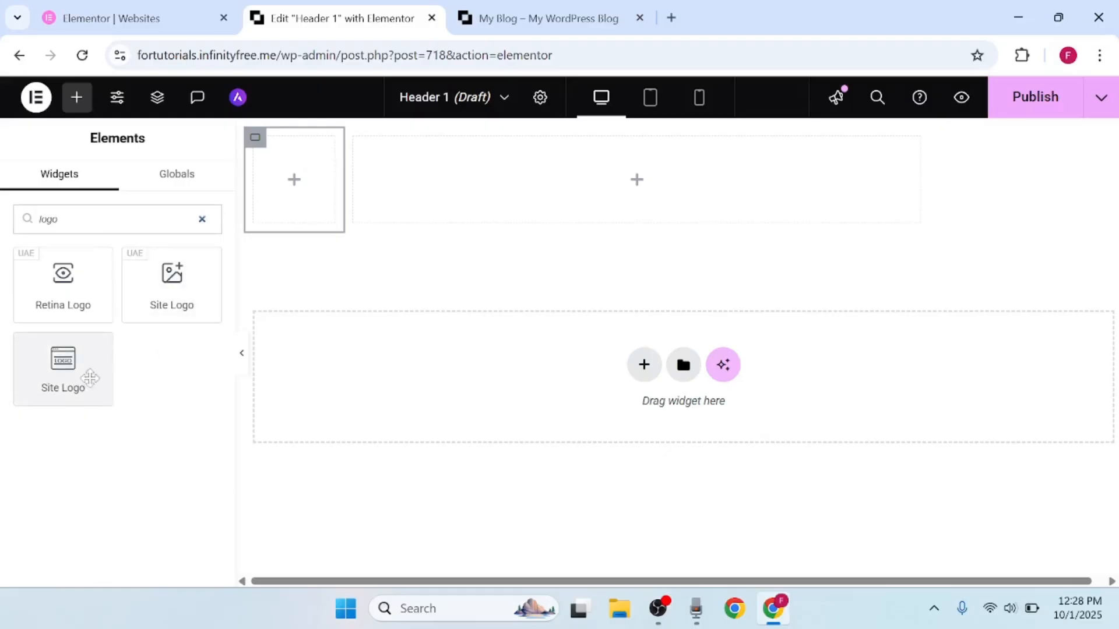
key("BackSpace")
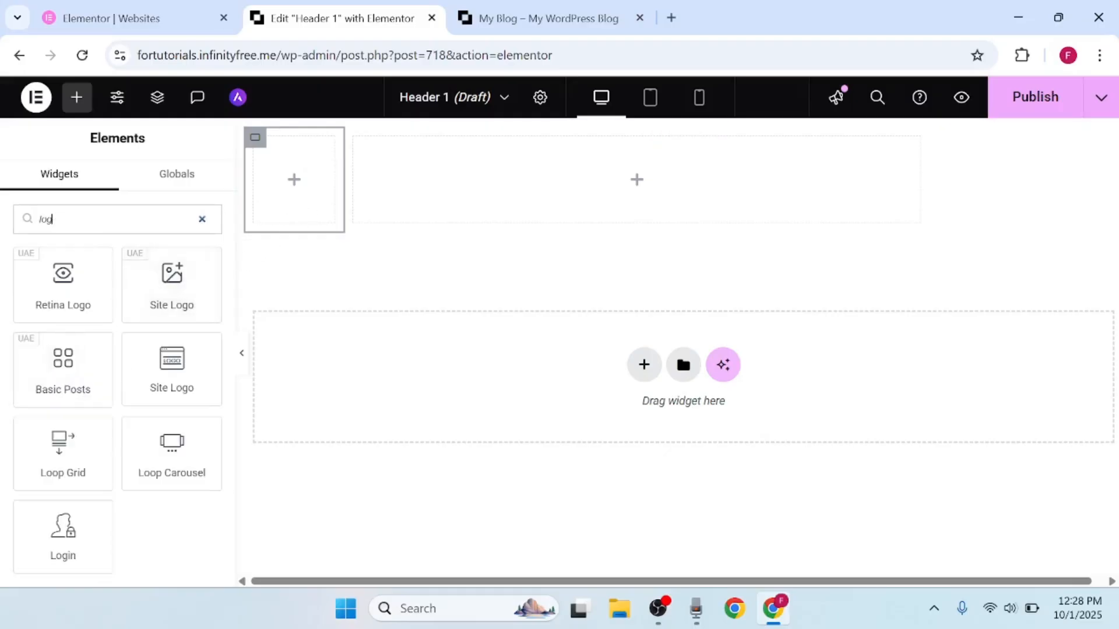
key("BackSpace")
key("BackSpace")
key("BackSpace")
- Find the Heading widget, place it in the first column and set its title to "SITE"
type("head")
left_click_drag(63, 274, 290, 190)
left_click_drag(192, 306, 3, 307)
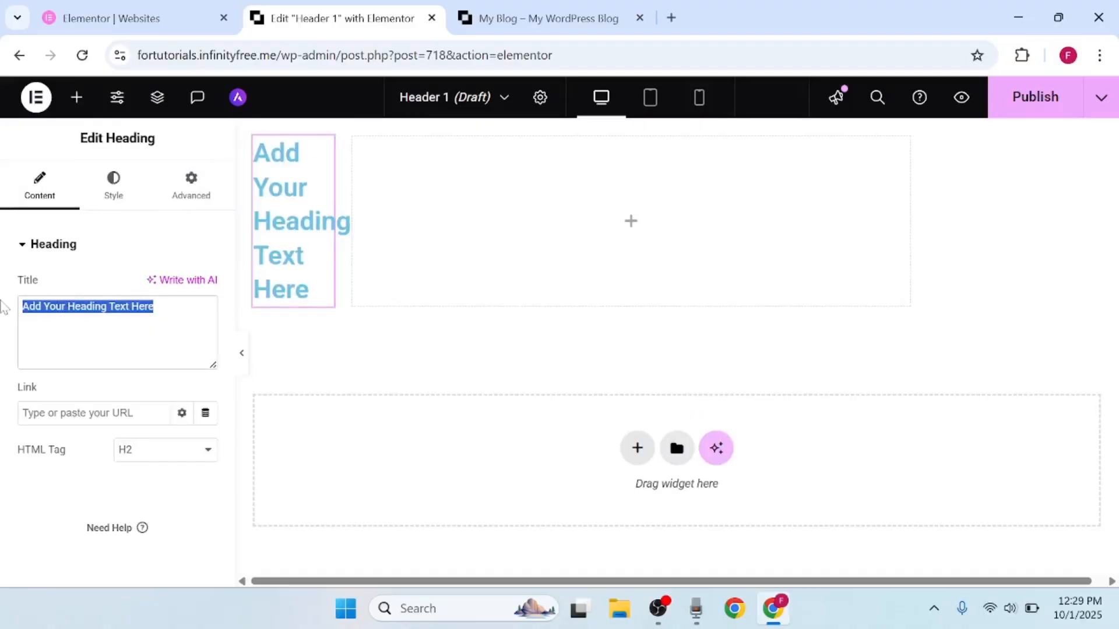
type("SITE")
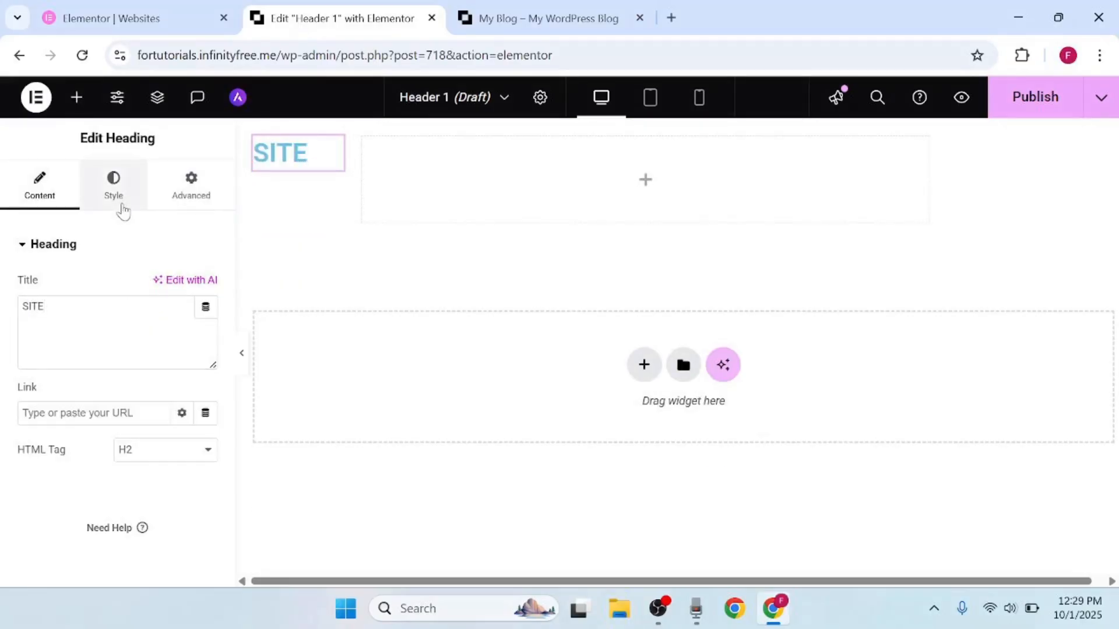
- Style the SITE heading as centred, larger black text and widen its column to about 16%
left_click(121, 208)
left_click(158, 287)
left_click(206, 336)
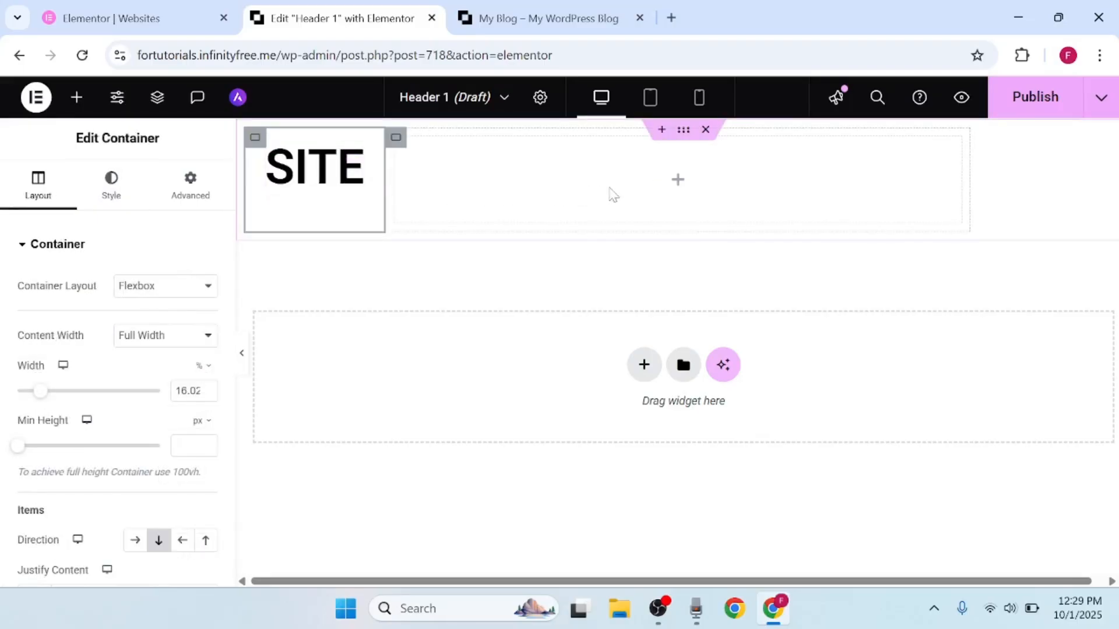
- Narrow the second column to about 49% width and add a new container beside it as a third column
left_click(676, 182)
left_click(398, 146)
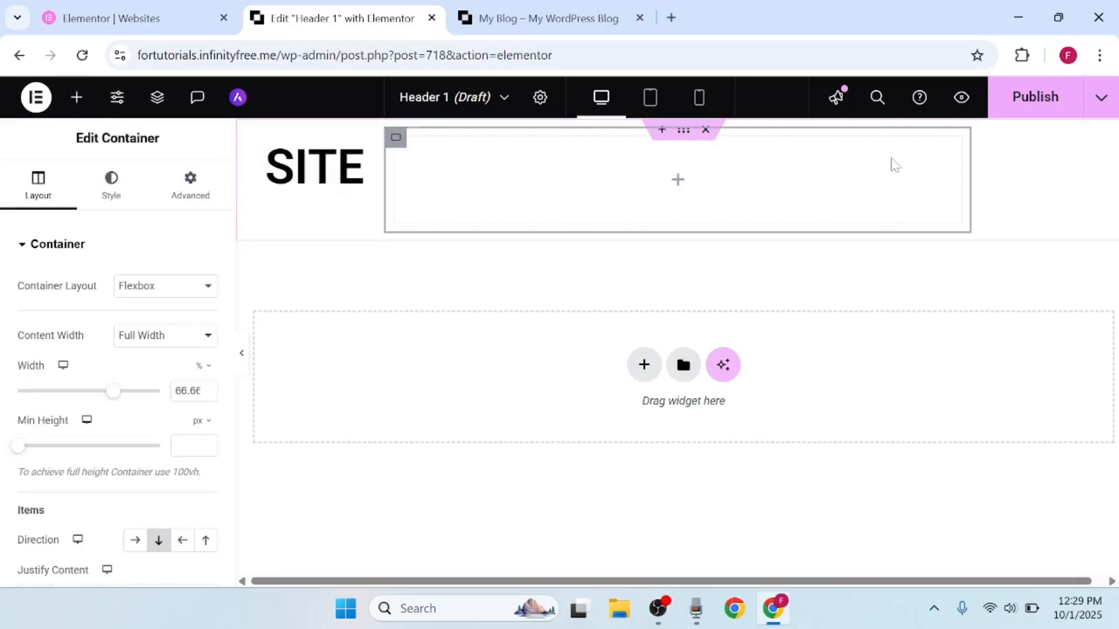
left_click_drag(969, 169, 818, 175)
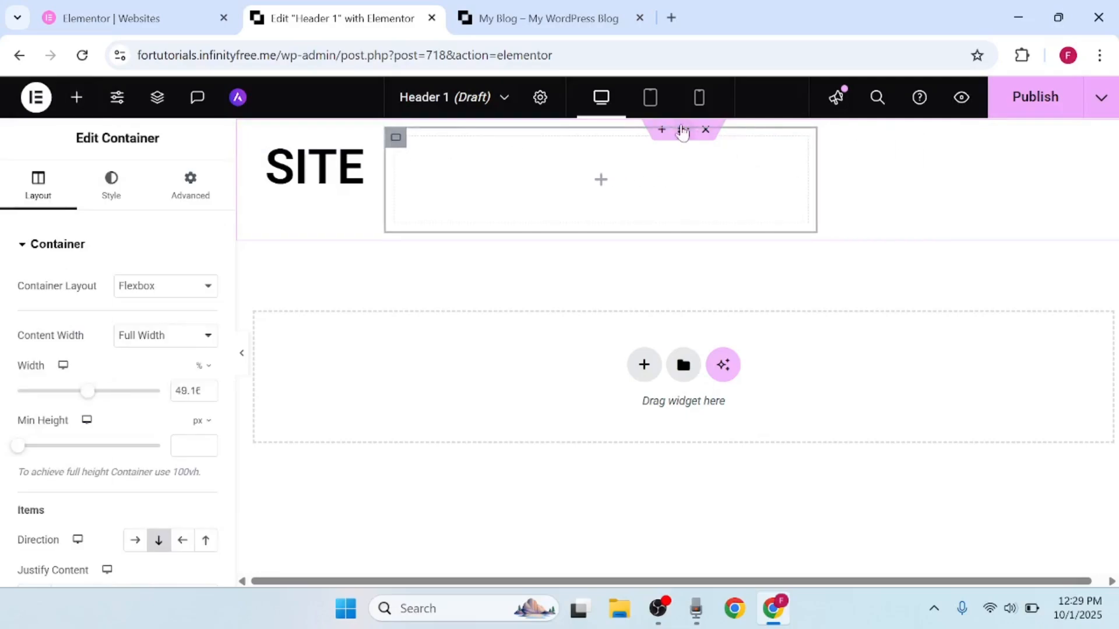
right_click(683, 132)
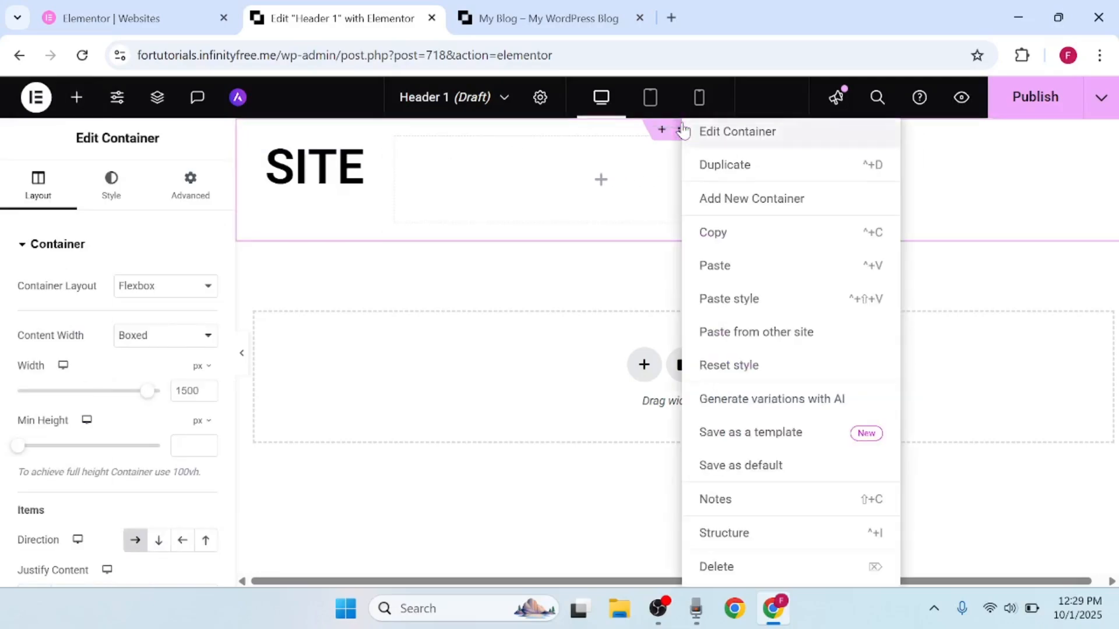
left_click(734, 199)
key("ctrl+0")
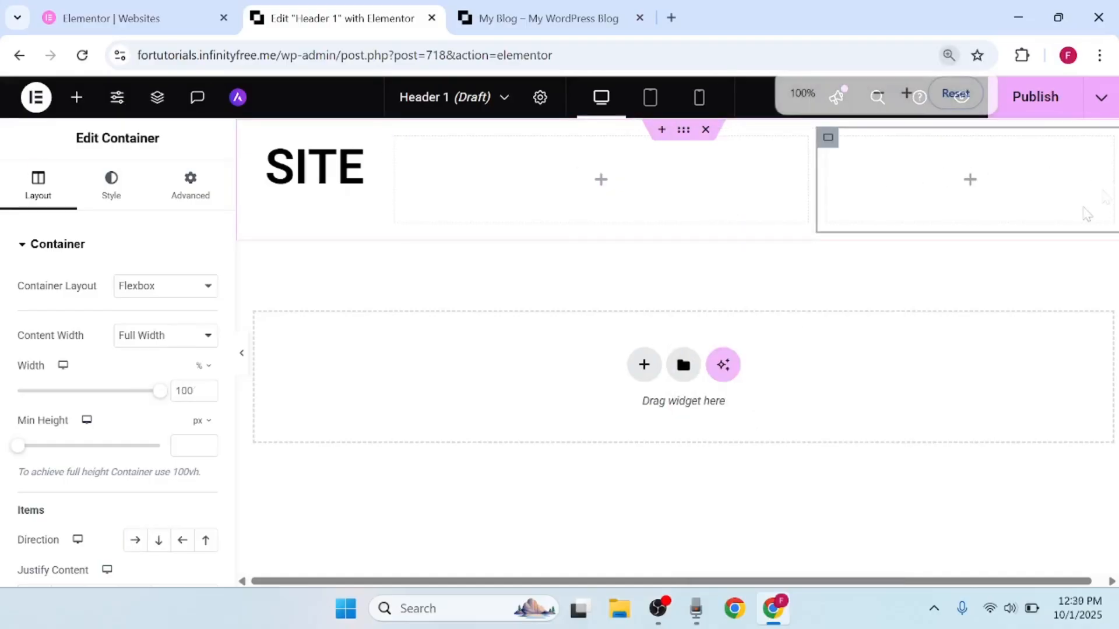
- Add the UAE Navigation Menu widget to the middle column and centre it with Align Self
left_click(601, 185)
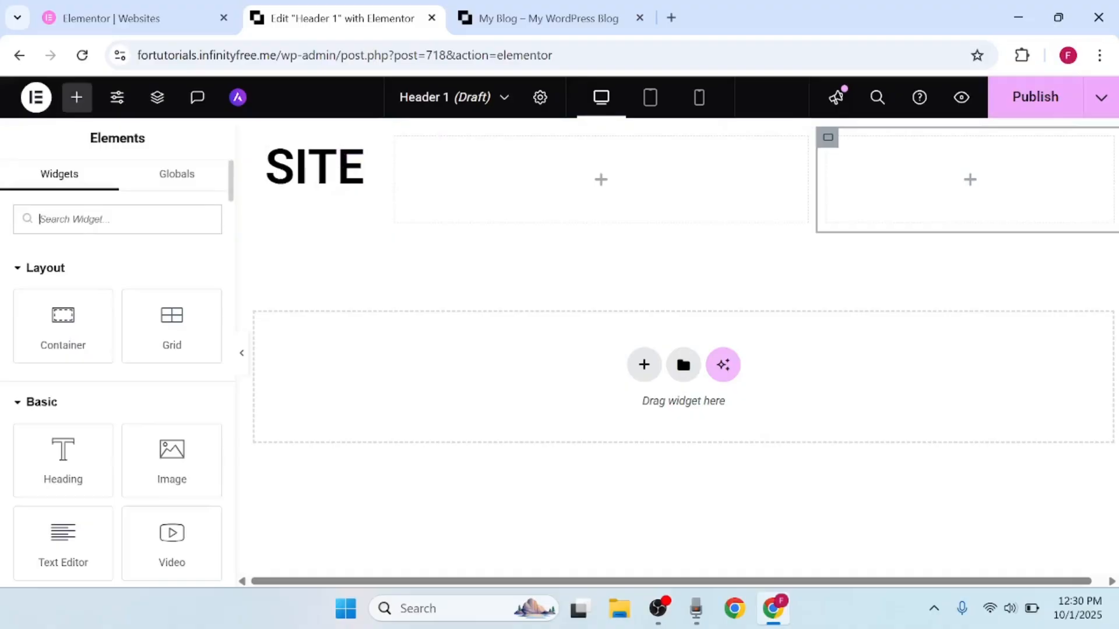
type("MENU")
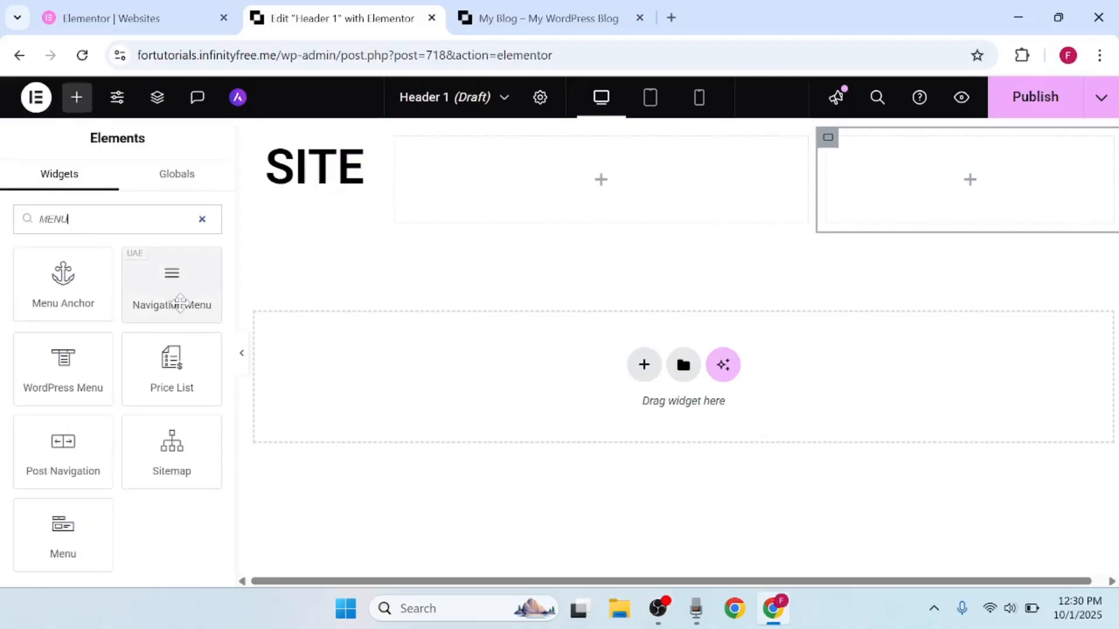
left_click_drag(181, 296, 585, 197)
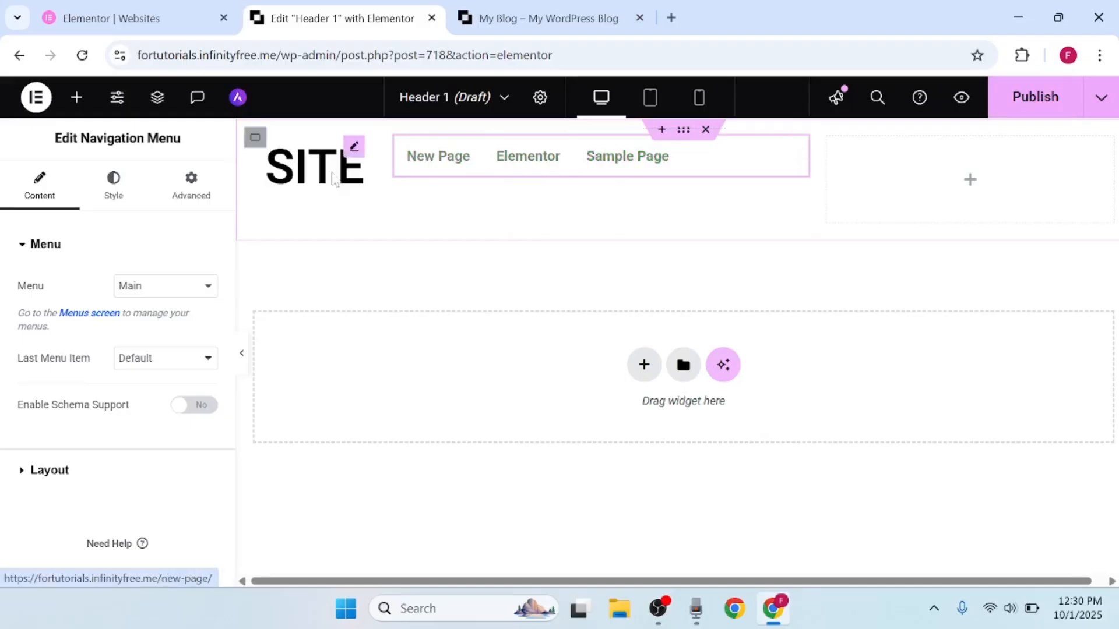
left_click(191, 192)
left_click(159, 472)
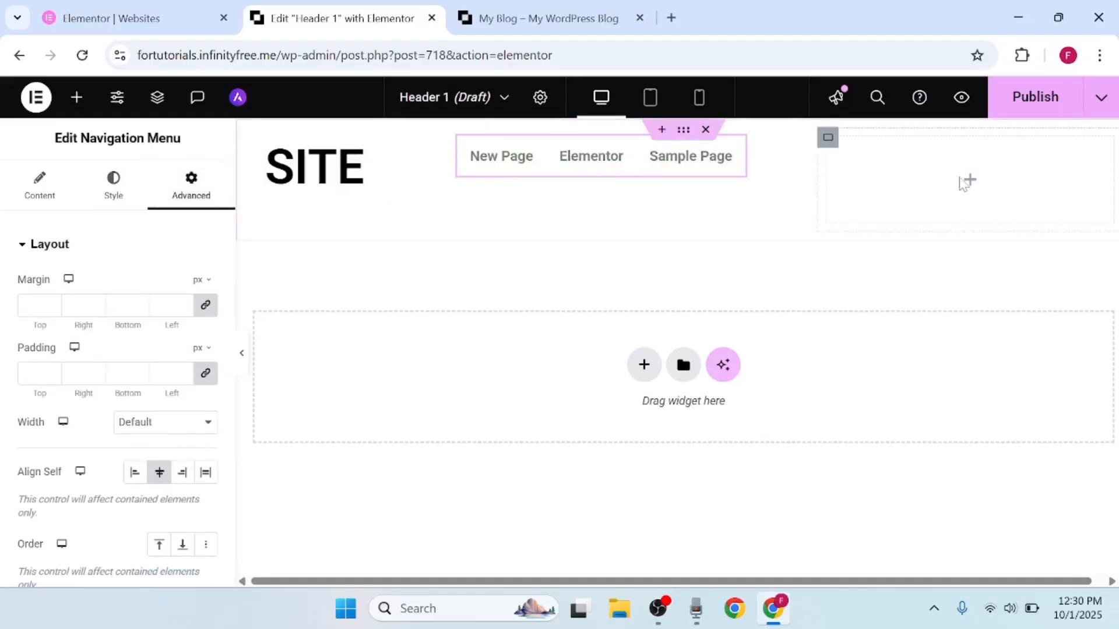
- Find the Social Icons widget, place it in the third column and expand its Facebook item to view the link settings
left_click(972, 185)
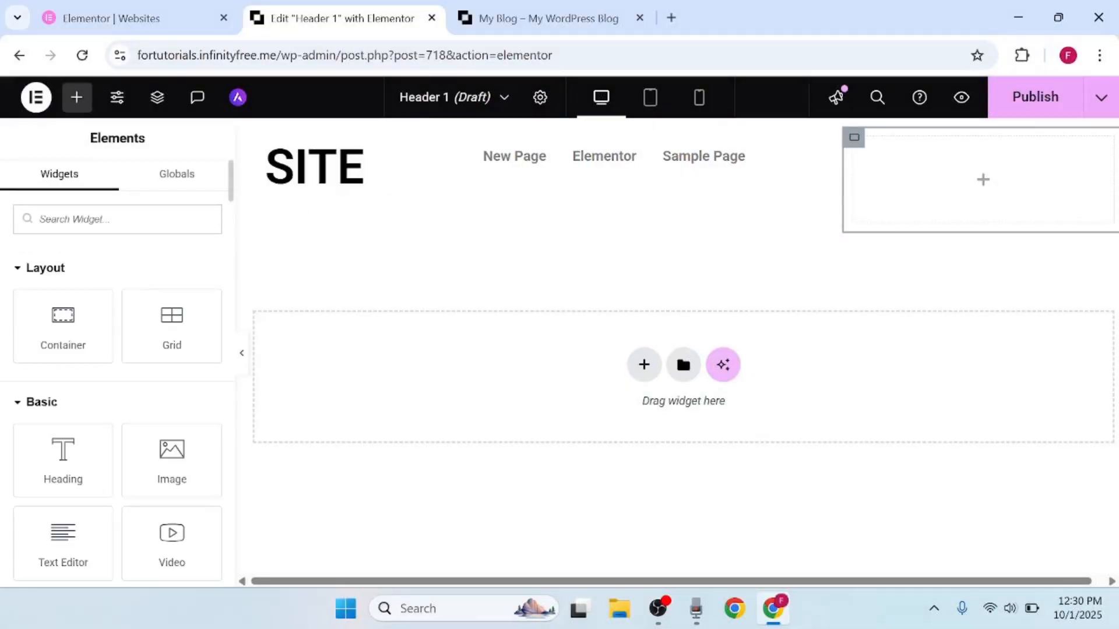
type("icons")
left_click_drag(63, 280, 978, 194)
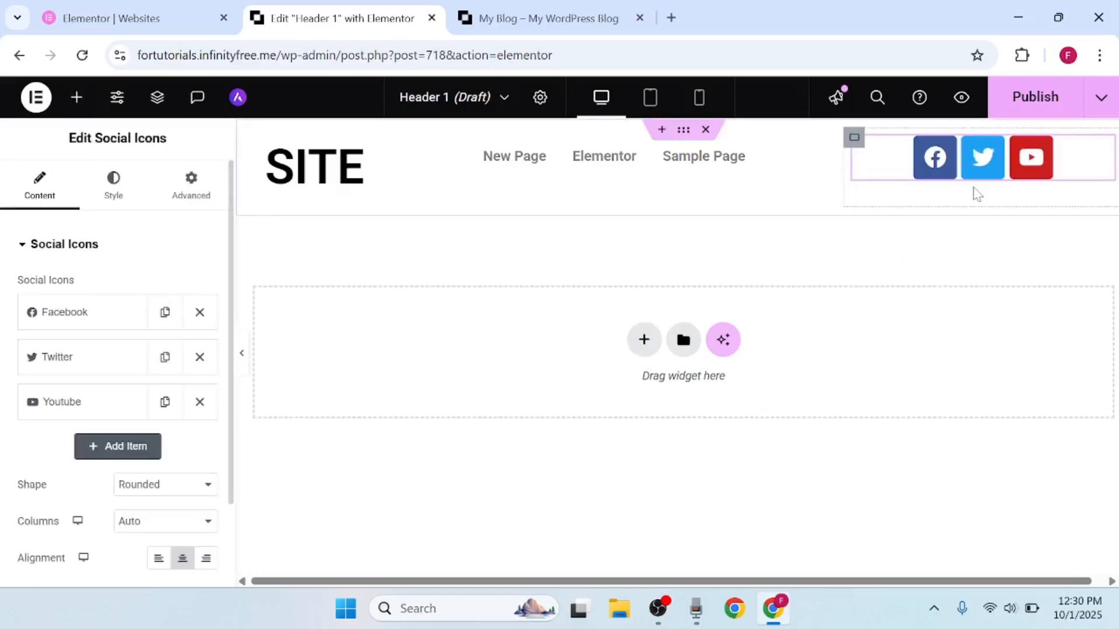
left_click(101, 315)
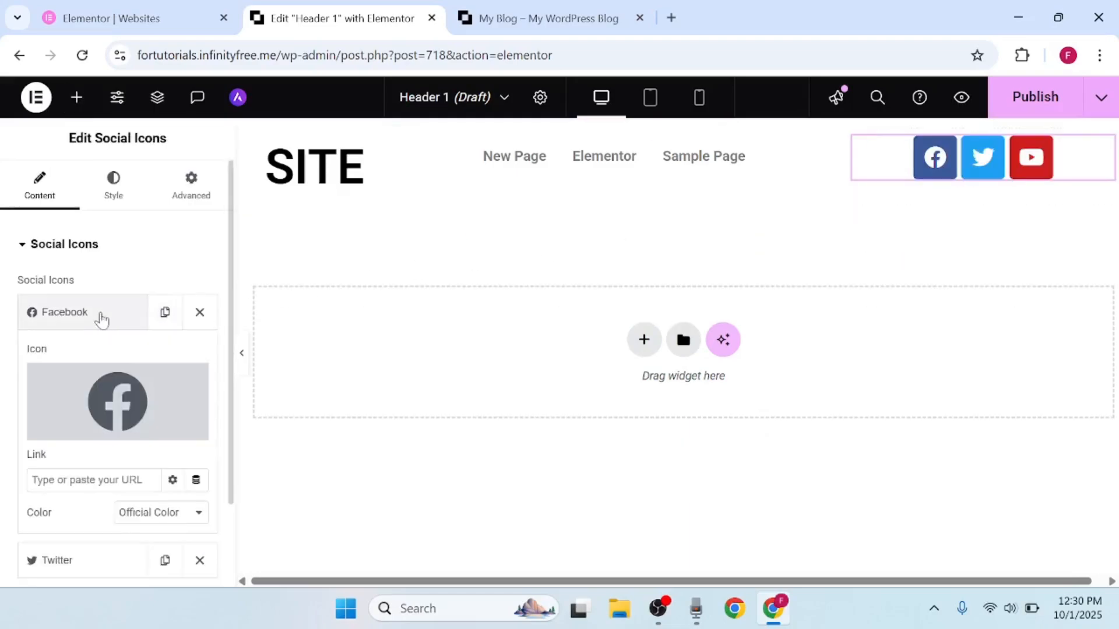
scroll(101, 319, "down", 2)
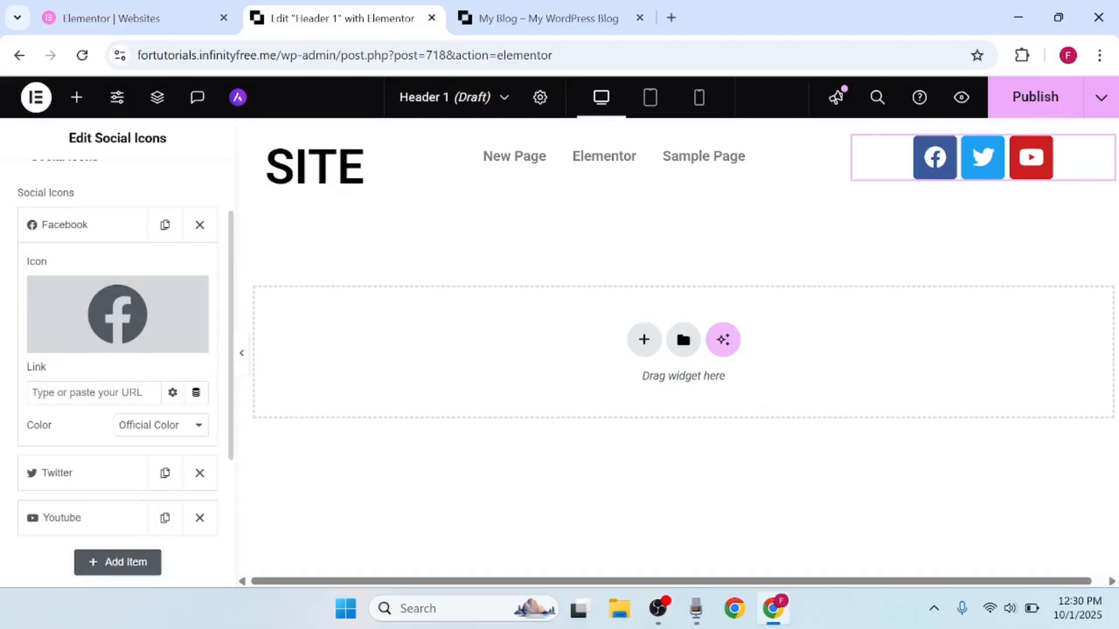
scroll(117, 321, "up", 2)
left_click(358, 172)
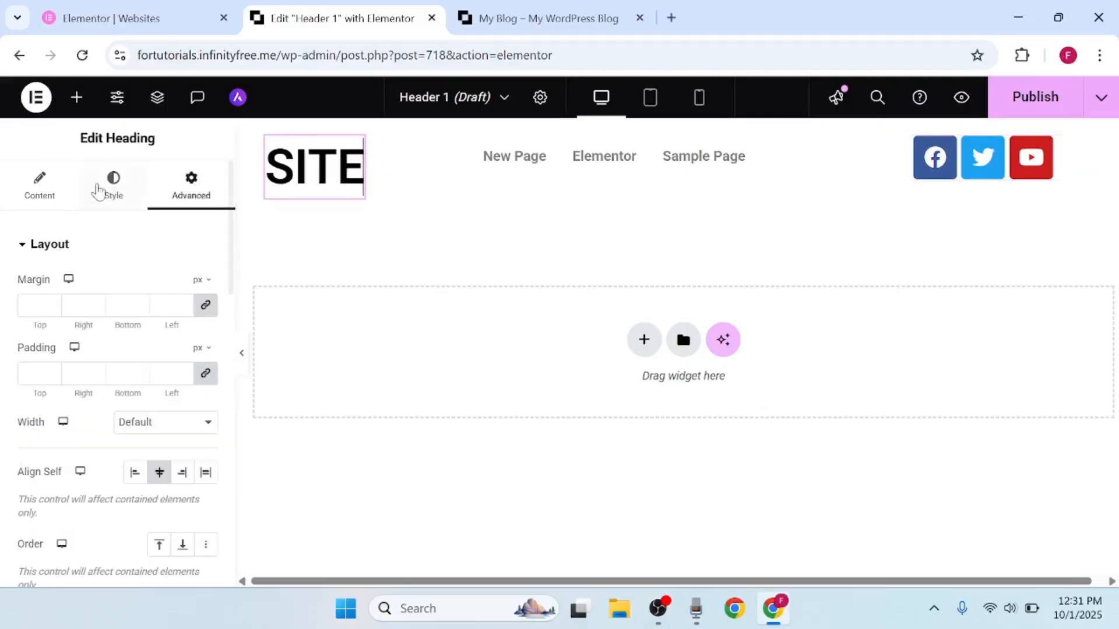
left_click(39, 185)
left_click(88, 413)
type("https://fortutorials.infinityfree.me/")
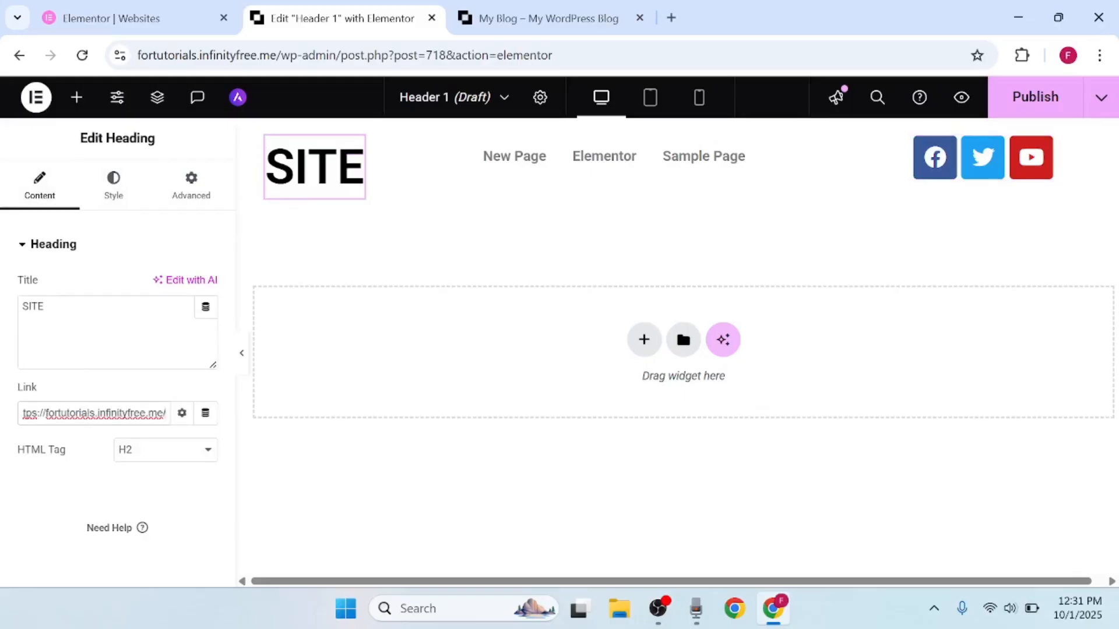
left_click(109, 390)
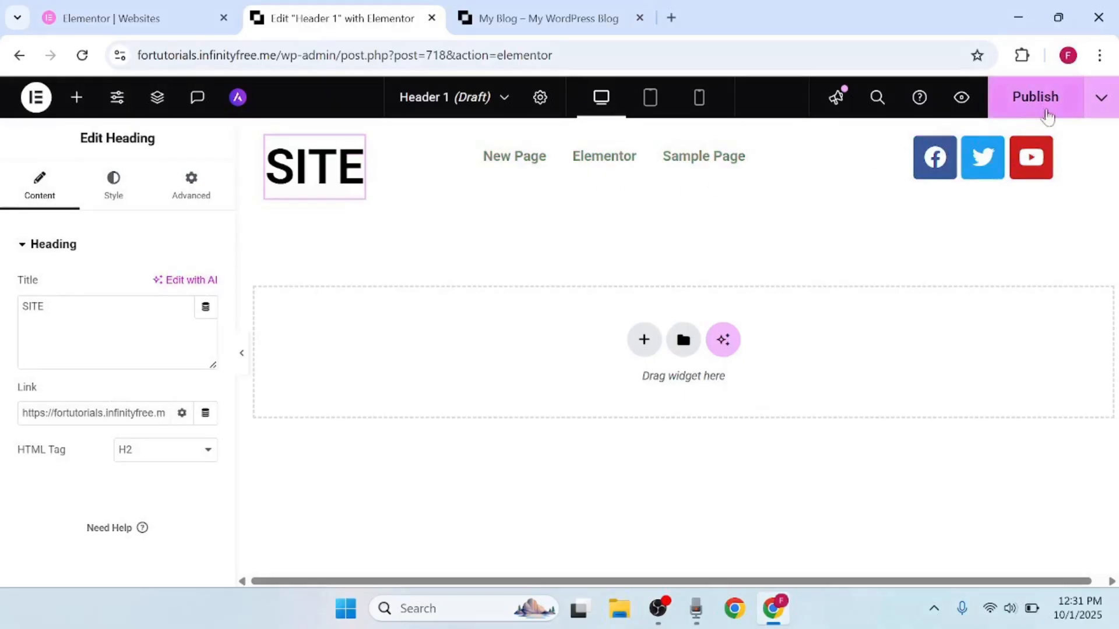
left_click(1047, 115)
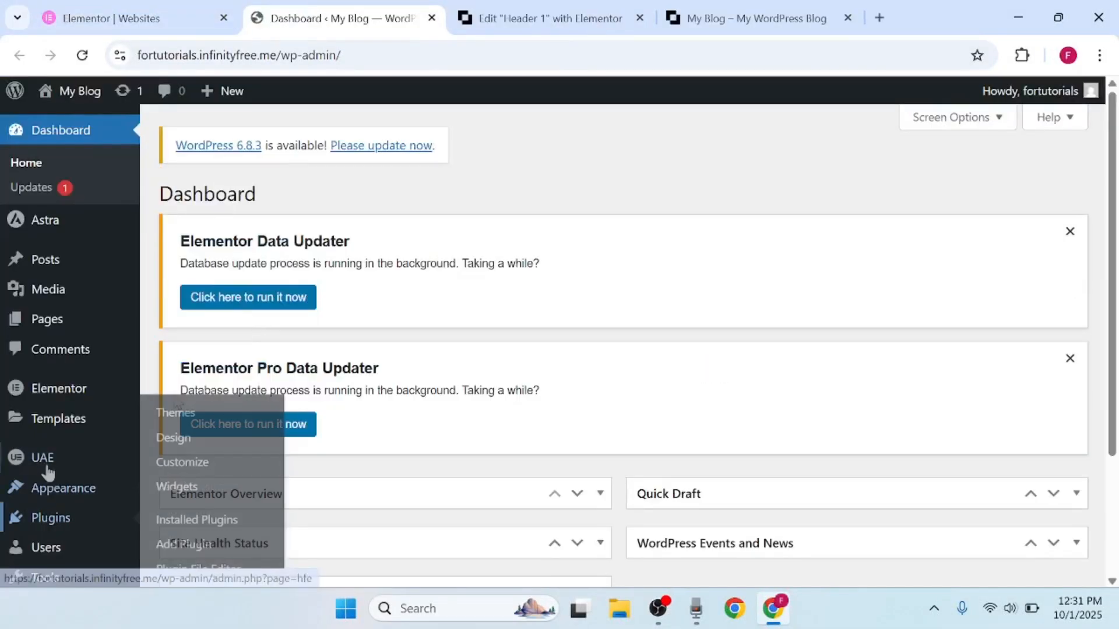
- Open the Header 1 template from the UAE Header & Footer list in the WordPress dashboard and set its template type to Header
mouse_move(45, 461)
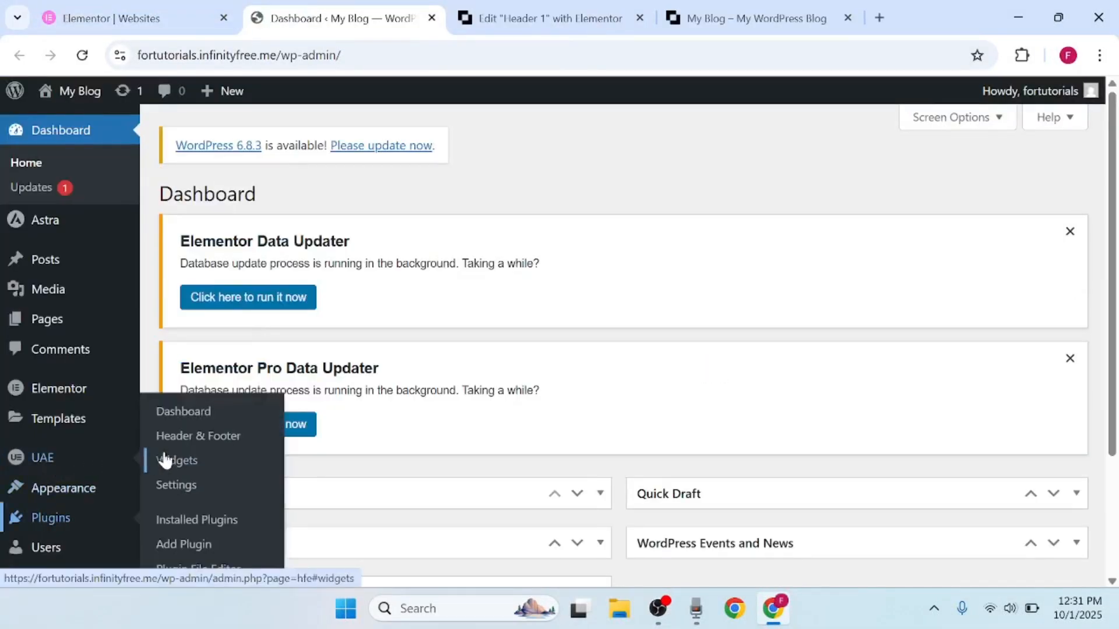
left_click(183, 443)
left_click(231, 347)
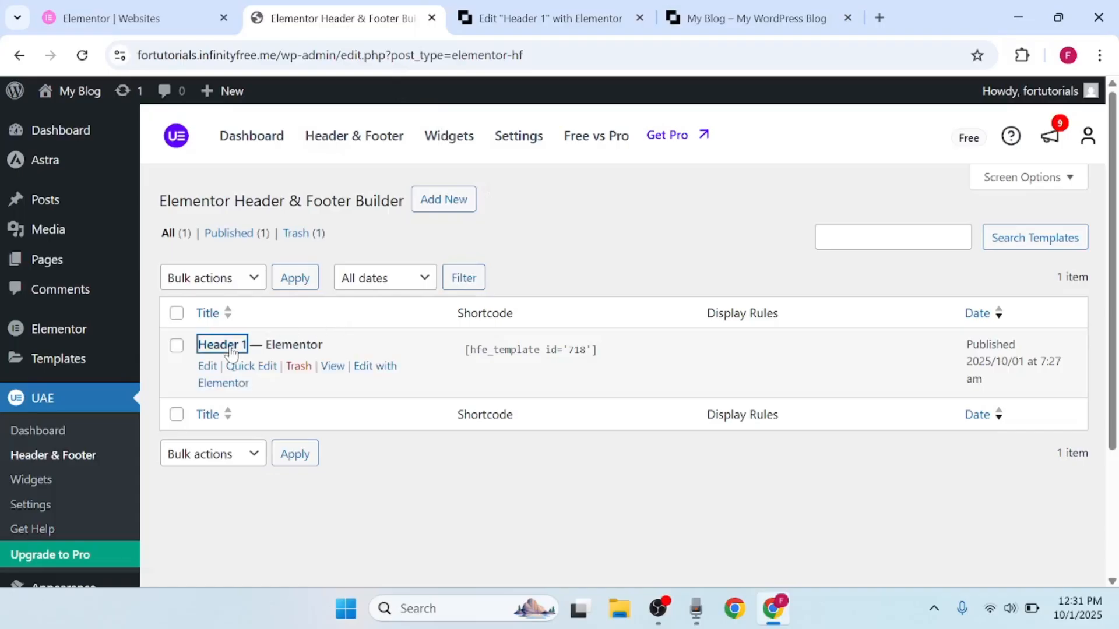
scroll(672, 265, "down", 8)
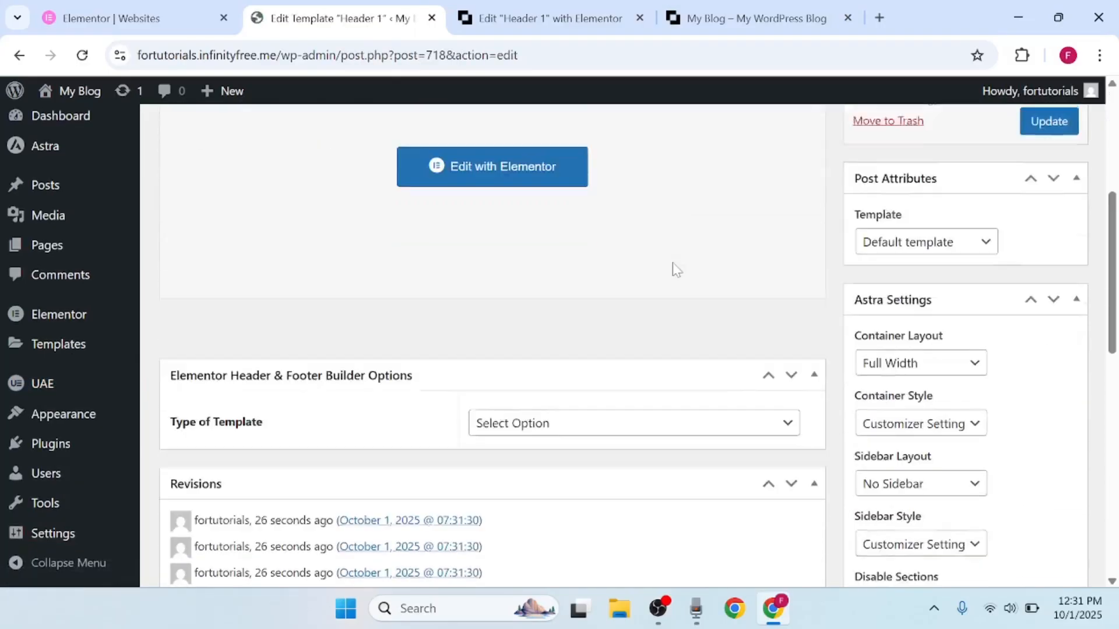
left_click(534, 216)
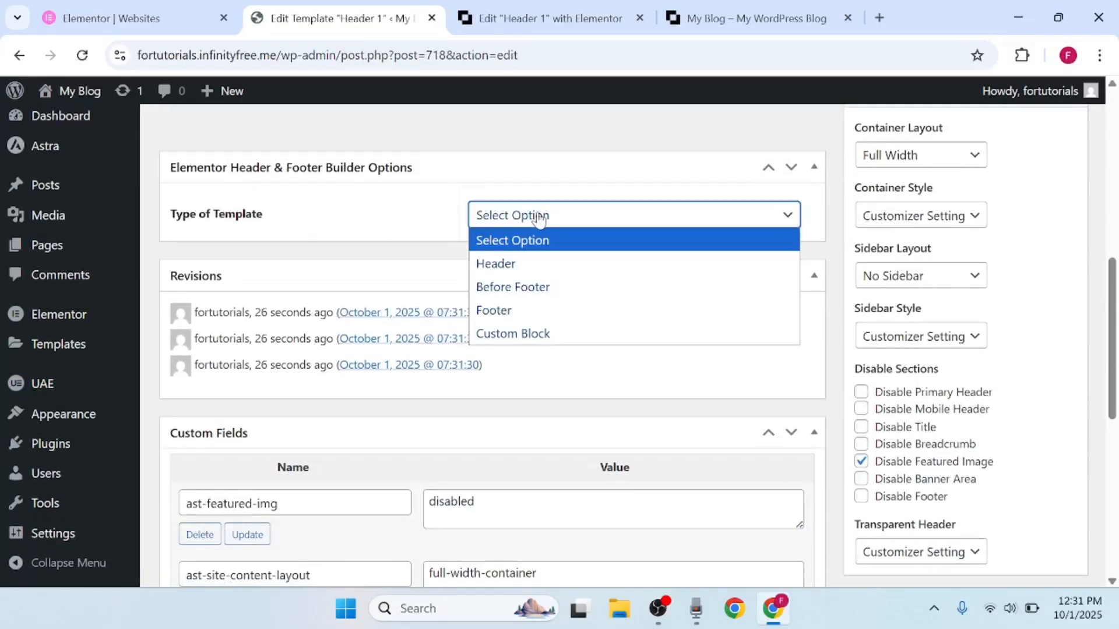
left_click(526, 264)
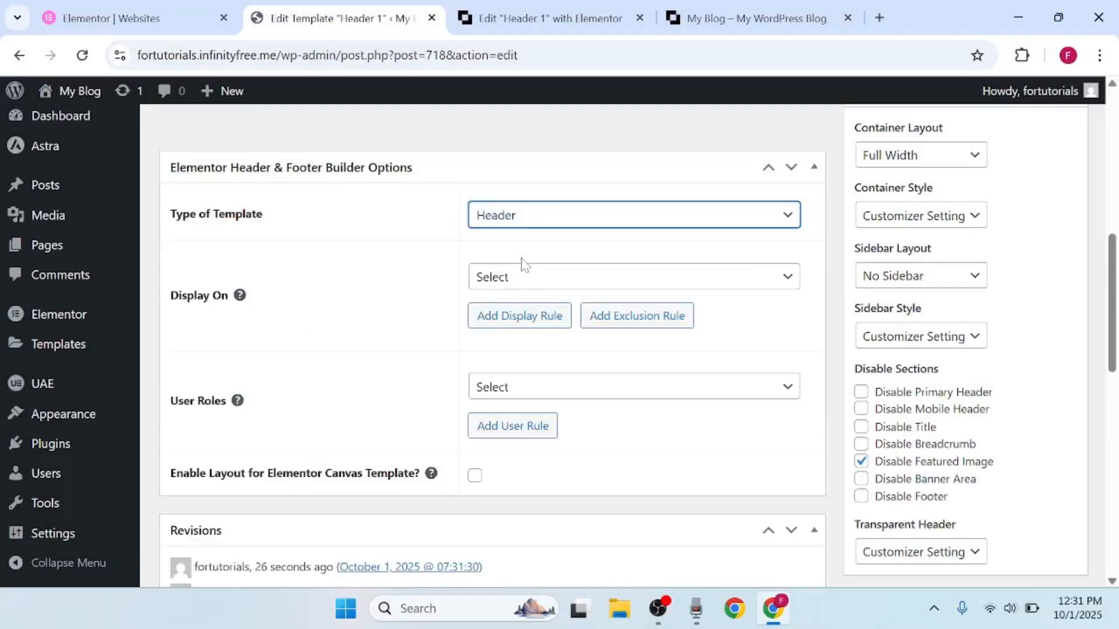
- Set the Header 1 template to display on the Entire Website and update it
left_click(558, 280)
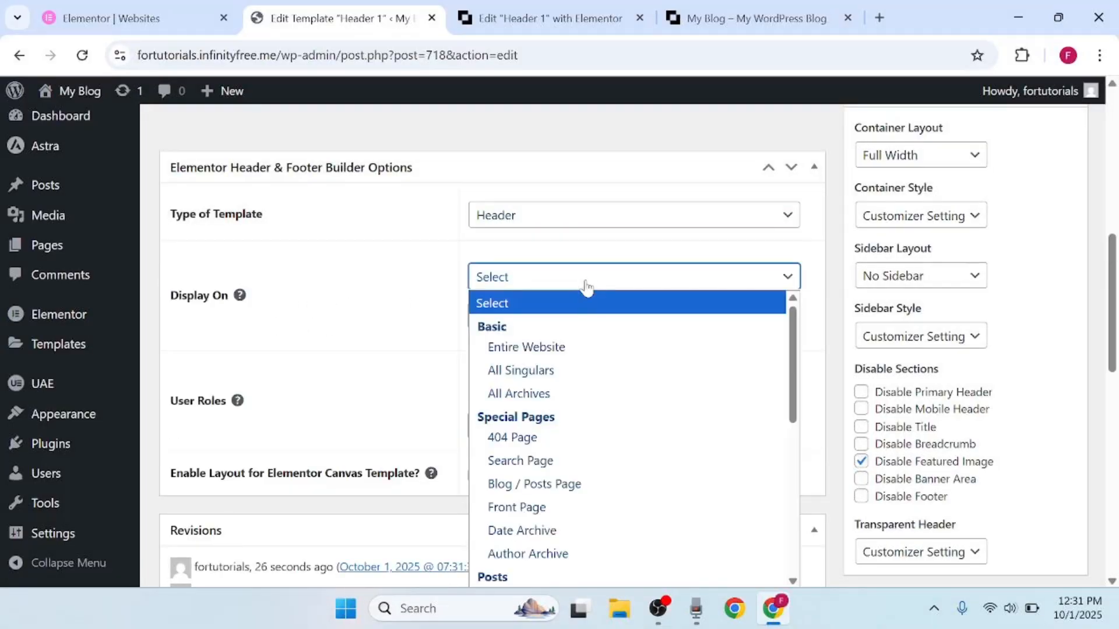
left_click(565, 348)
scroll(767, 395, "up", 7)
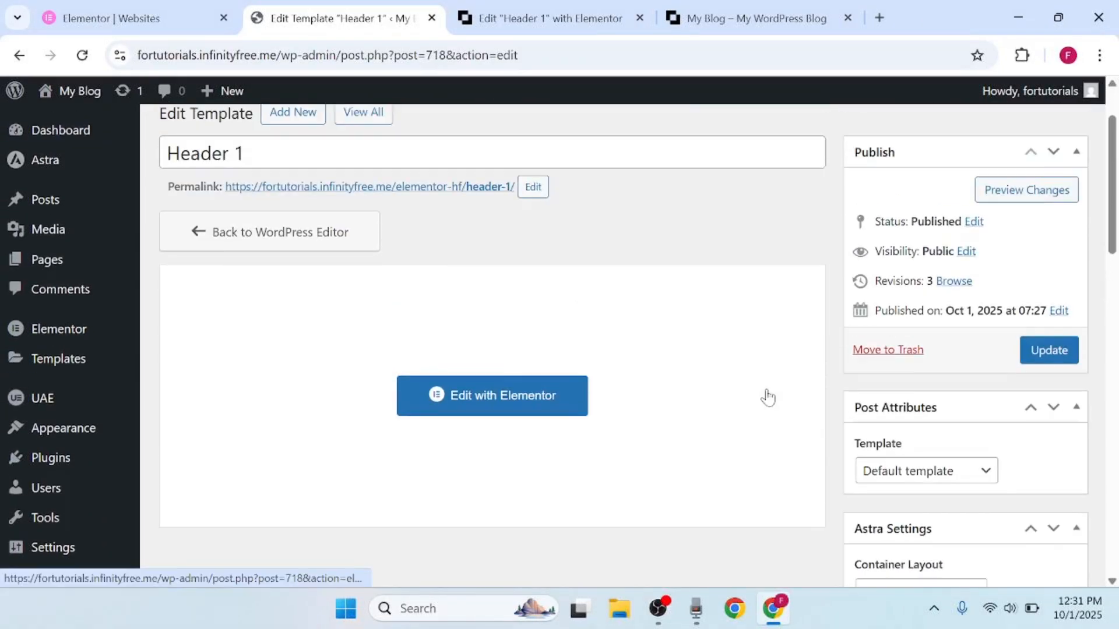
left_click(1043, 352)
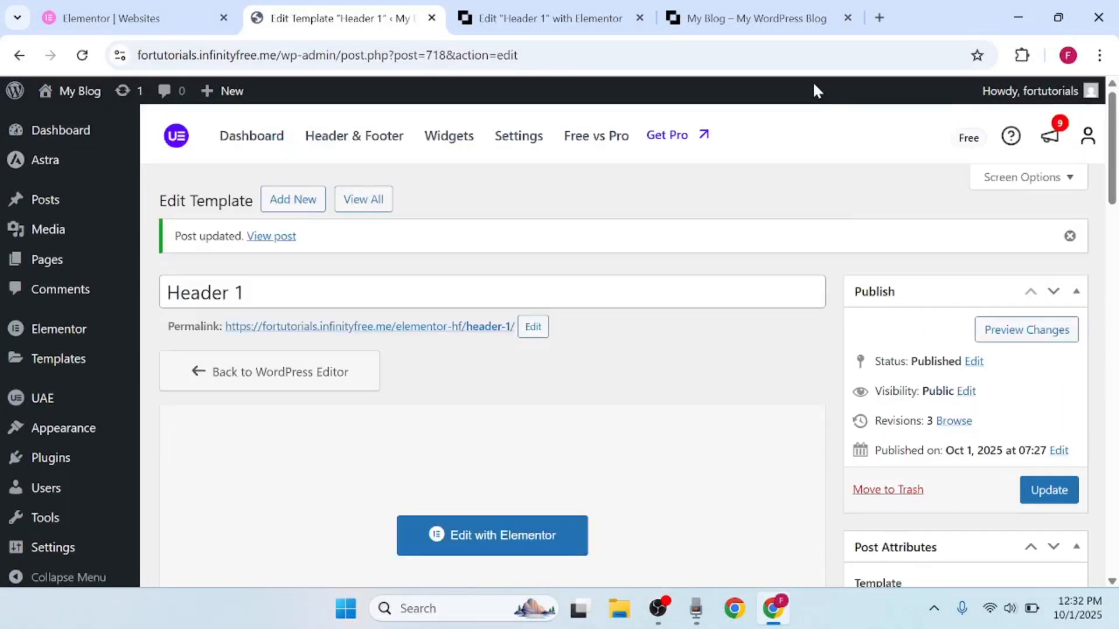
- Reload the live blog and test the header's New Page menu link and the SITE heading's home link
left_click(782, 8)
left_click(82, 55)
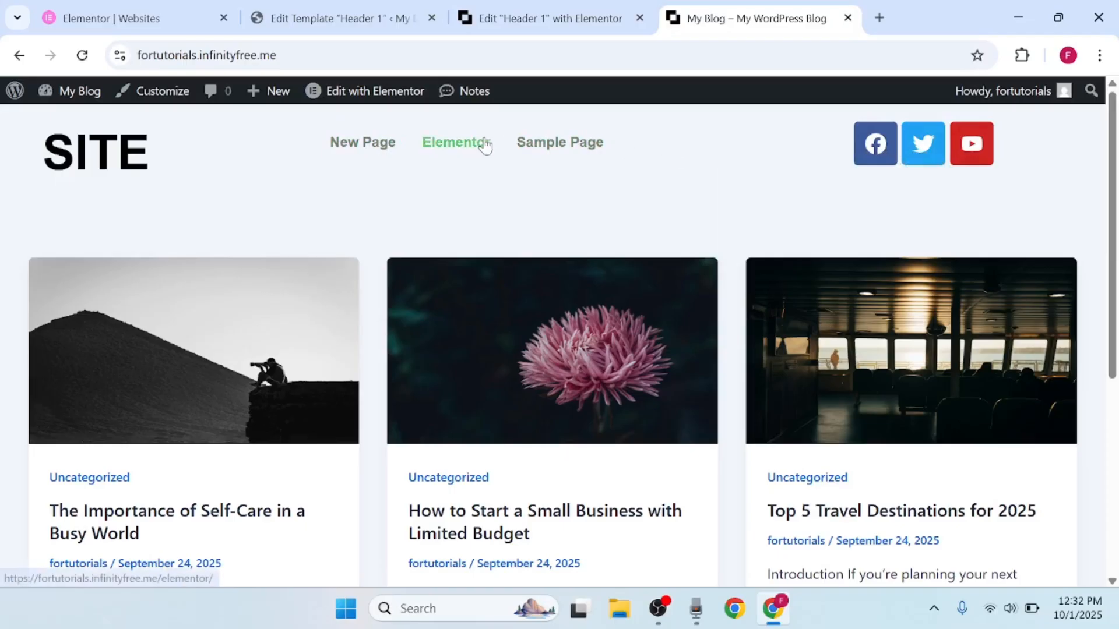
left_click(376, 143)
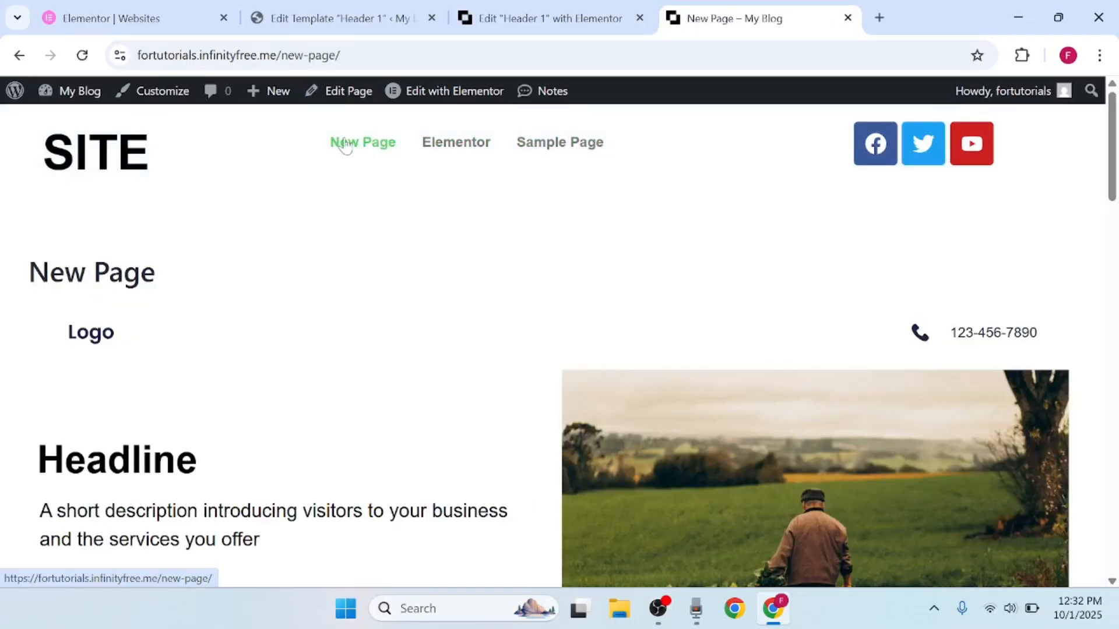
left_click(141, 158)
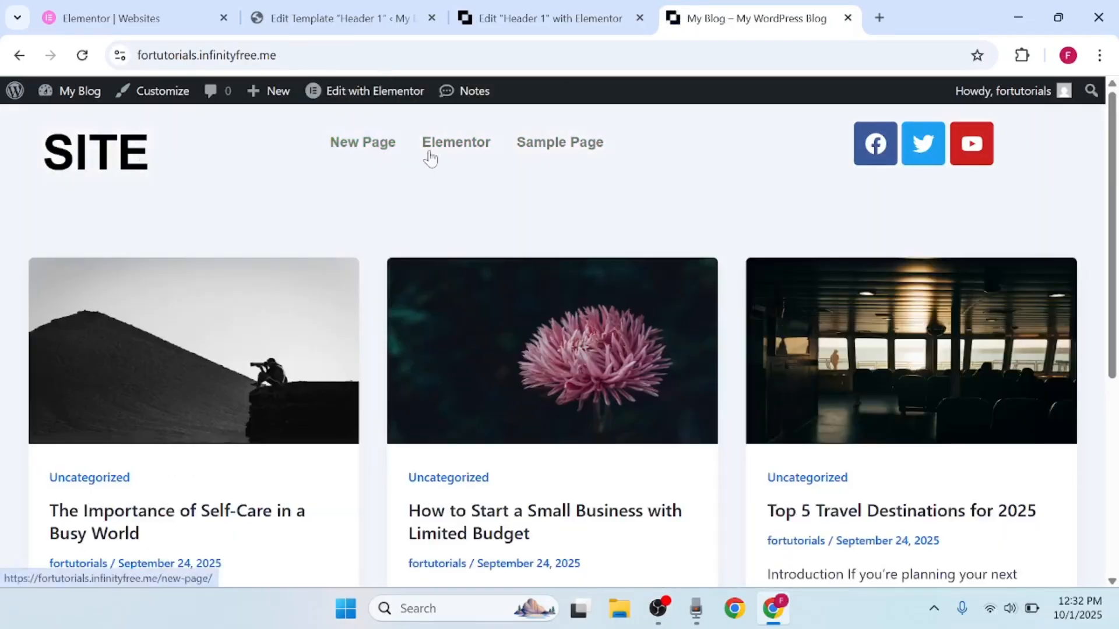